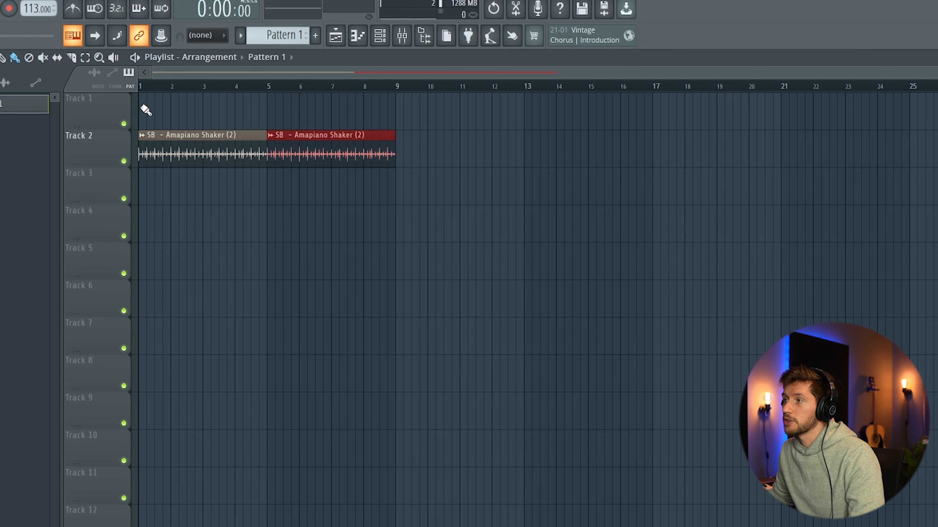
- Place Pattern 1 at the start of Track 1 and show the unsorted channels in its channel rack
click(146, 110)
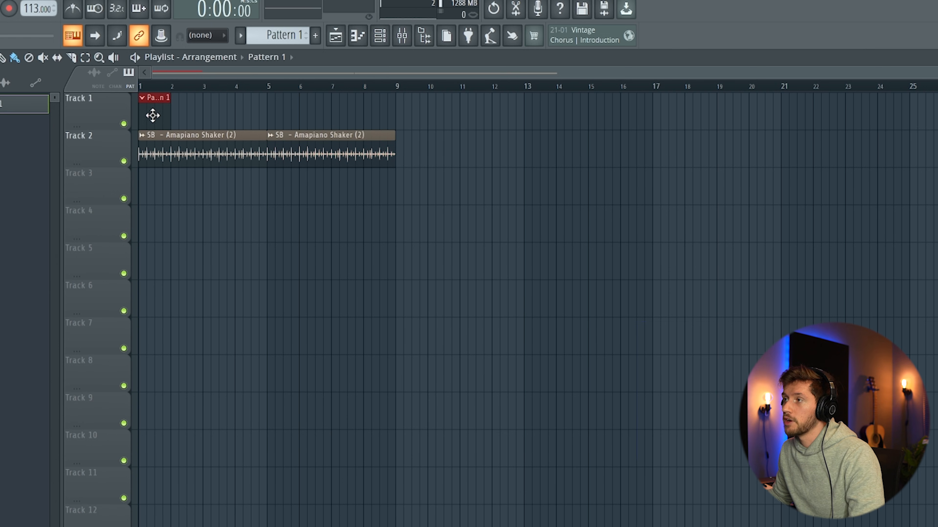
double_click(155, 110)
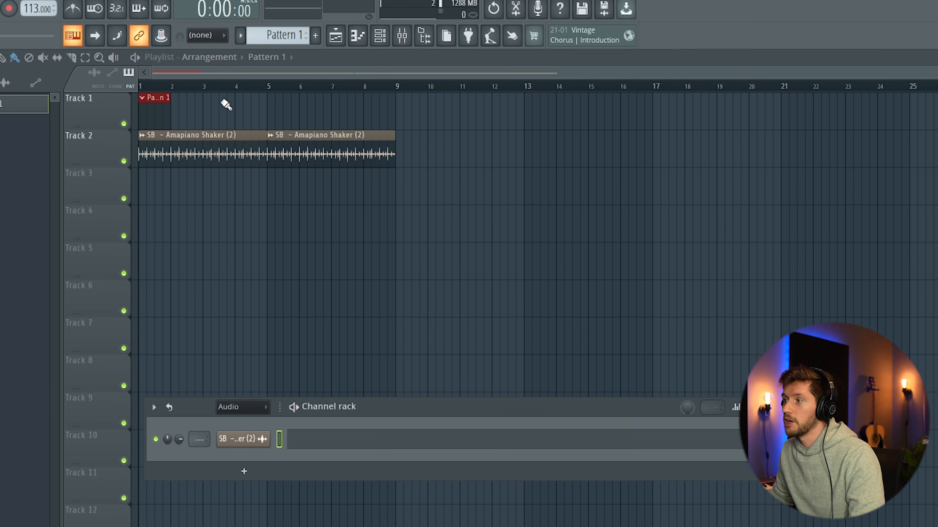
click(243, 406)
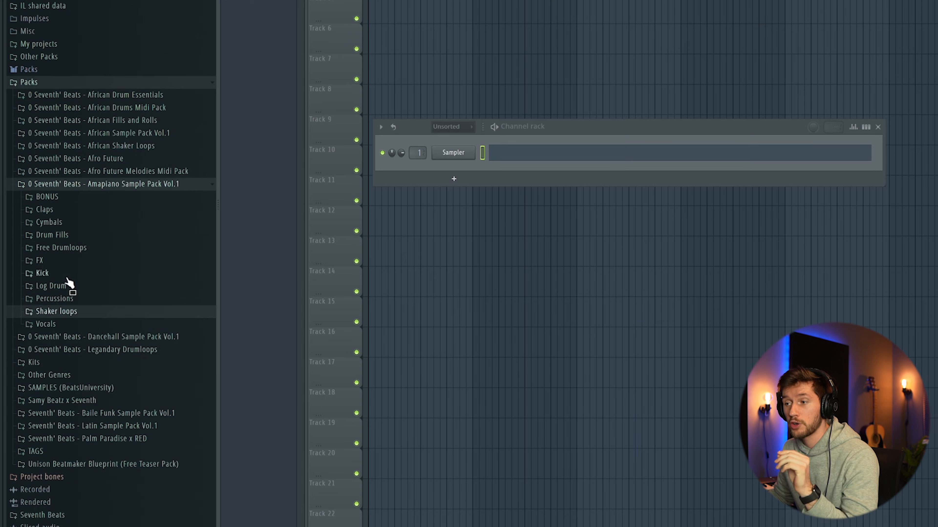
- Load SB - Kick (4) from the Amapiano Sample Pack Vol.1 Kick folder into the Sampler channel
click(66, 276)
click(69, 320)
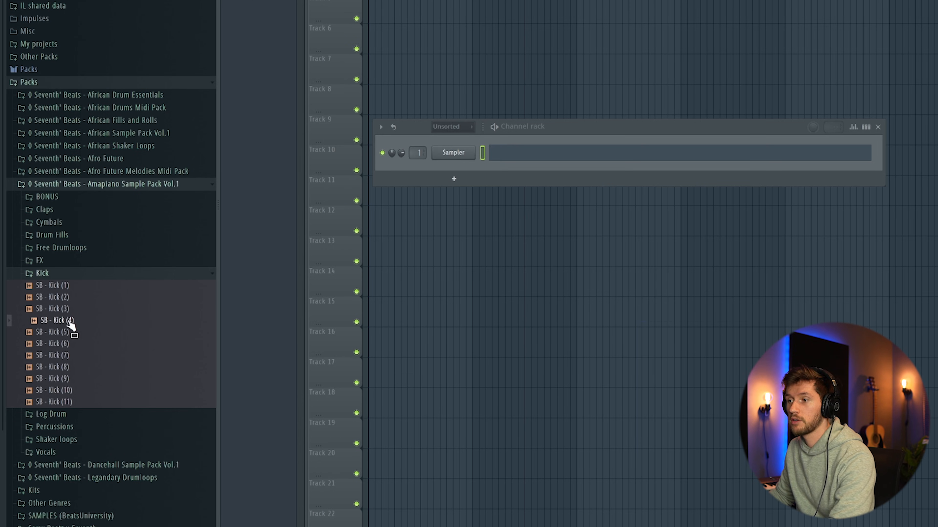
drag(69, 325, 540, 156)
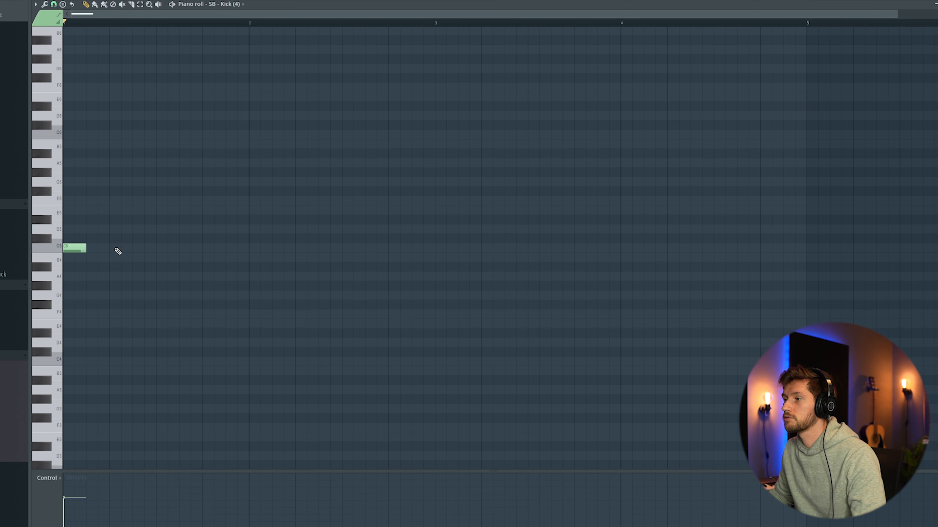
- Enter a C5 kick note on every beat across eight bars and play back the pattern
click(117, 248)
click(162, 248)
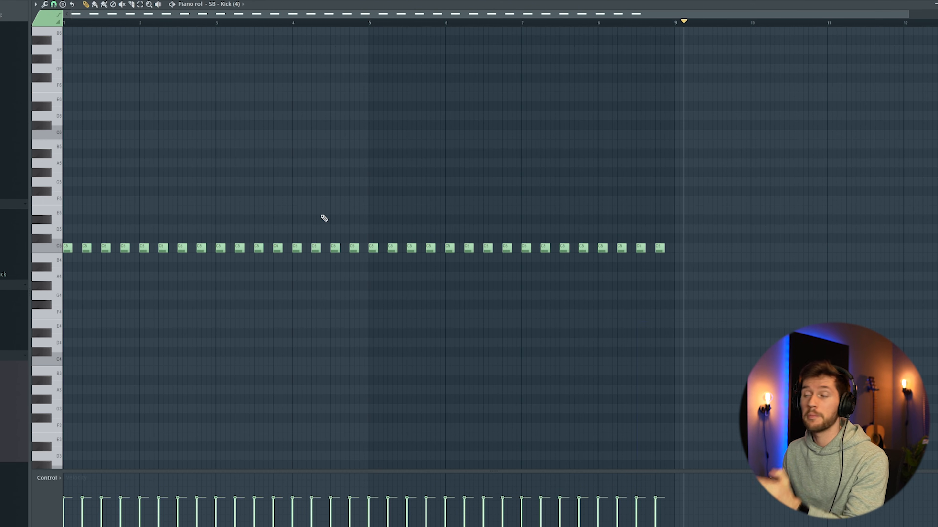
key(space)
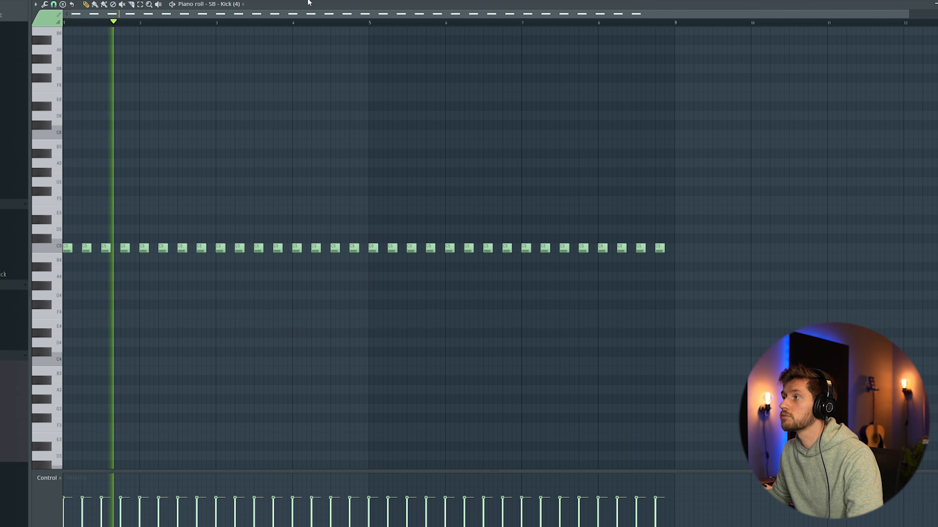
- Add SB - BONGO (8) from the pack's Percussions > Bongos folder as a new channel below the kick
key(F6)
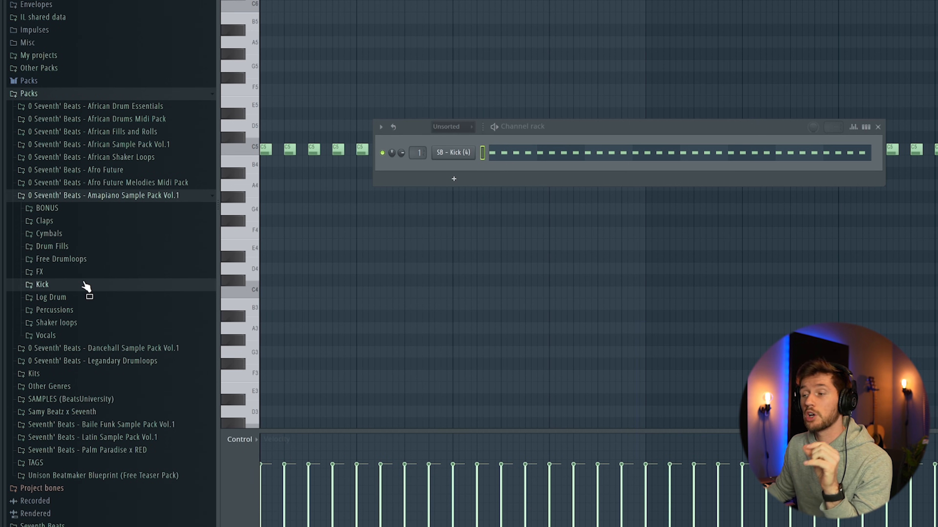
click(59, 312)
click(59, 324)
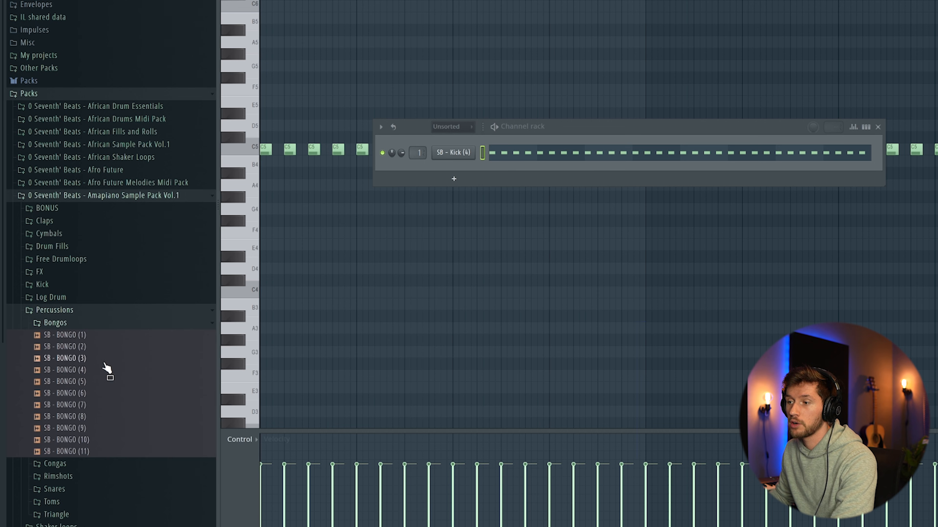
scroll(86, 371, down, 2)
drag(81, 376, 451, 184)
- Add SB - Conga (3) from the Congas folder as a channel between the kick and the bongo
click(78, 280)
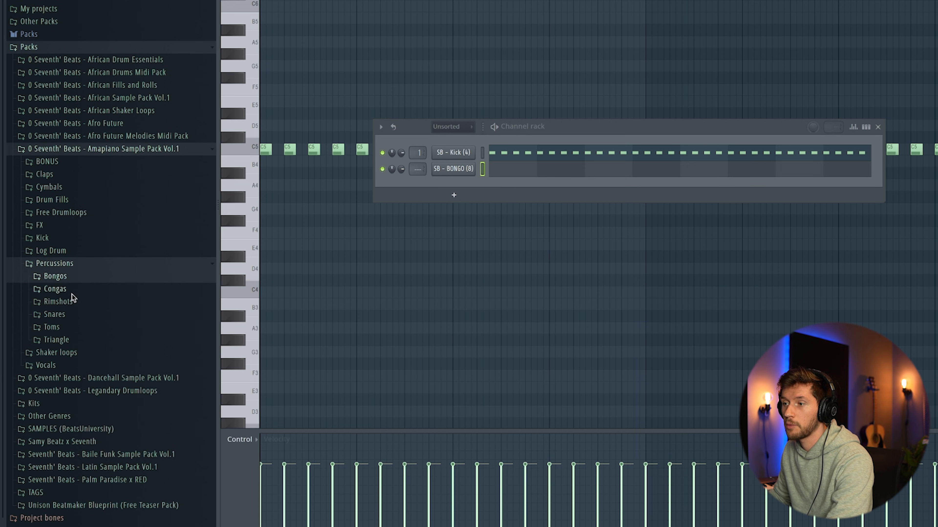
click(75, 292)
drag(80, 327, 461, 161)
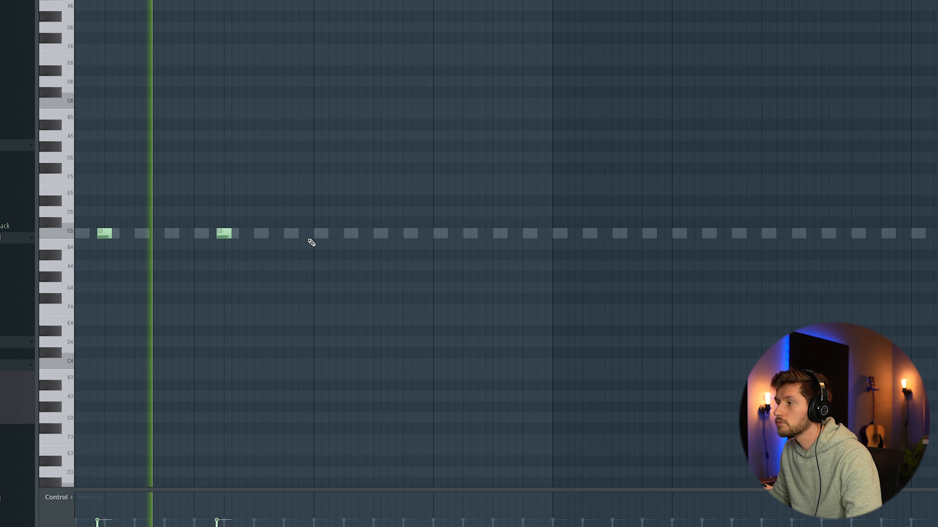
- Enter one C5 conga note per bar on the fourth sixteenth step across eight bars and select them all
click(340, 233)
click(457, 233)
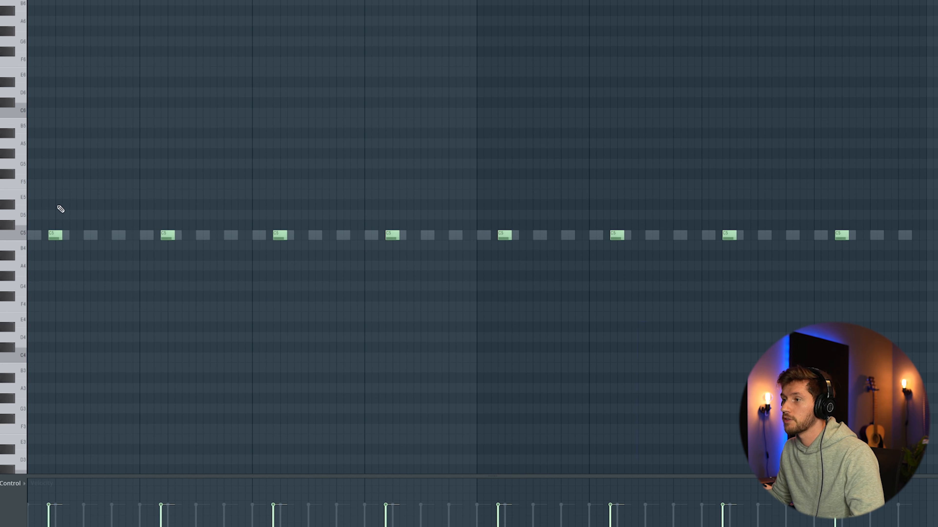
drag(60, 209, 31, 253)
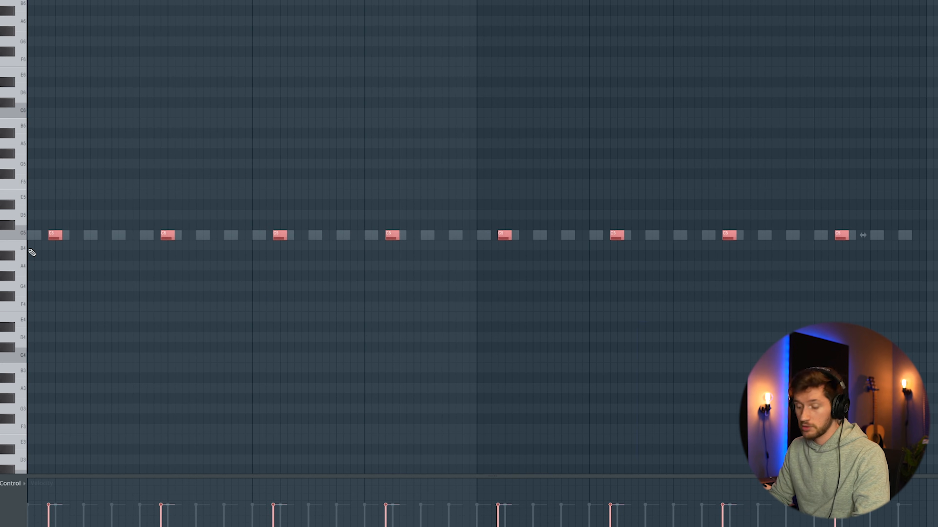
- Paste the conga notes into the SB - BONGO (8) piano roll, positioned near the end of each bar, and play them back
key(F6)
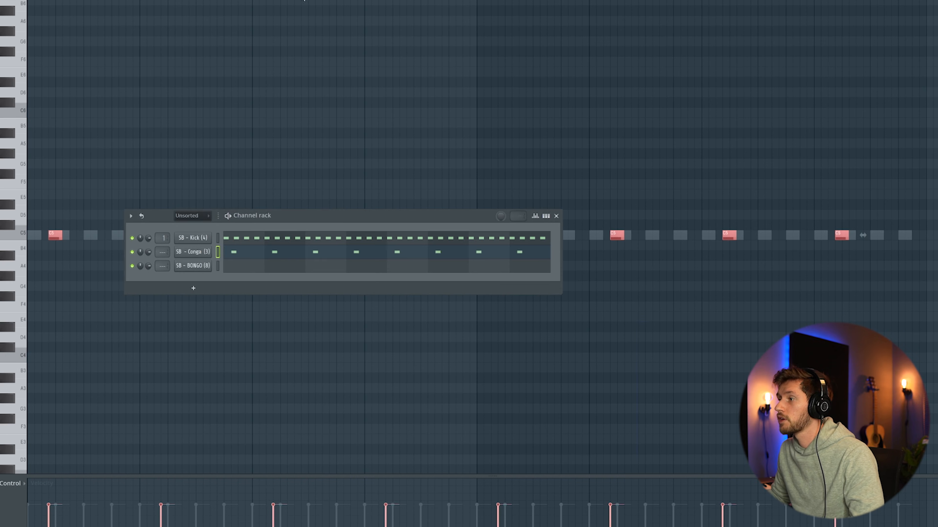
click(240, 270)
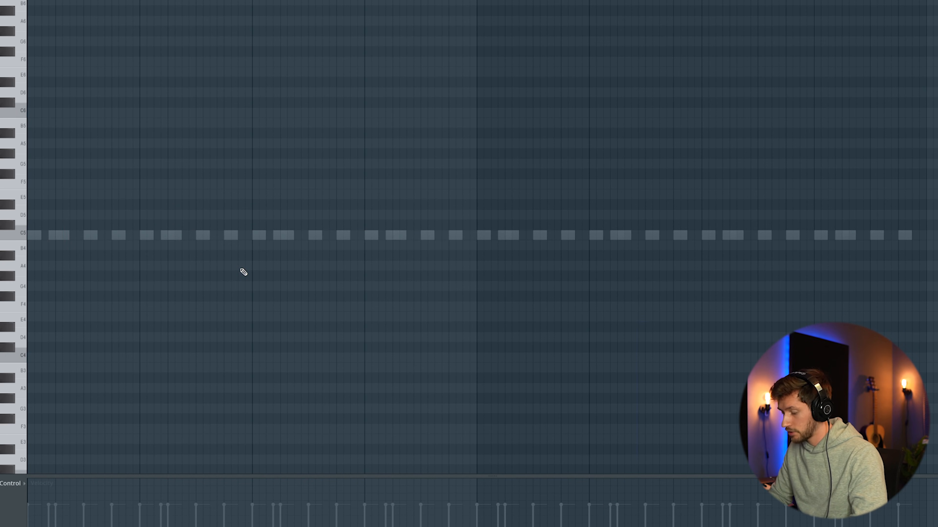
key(ctrl+v)
key(space)
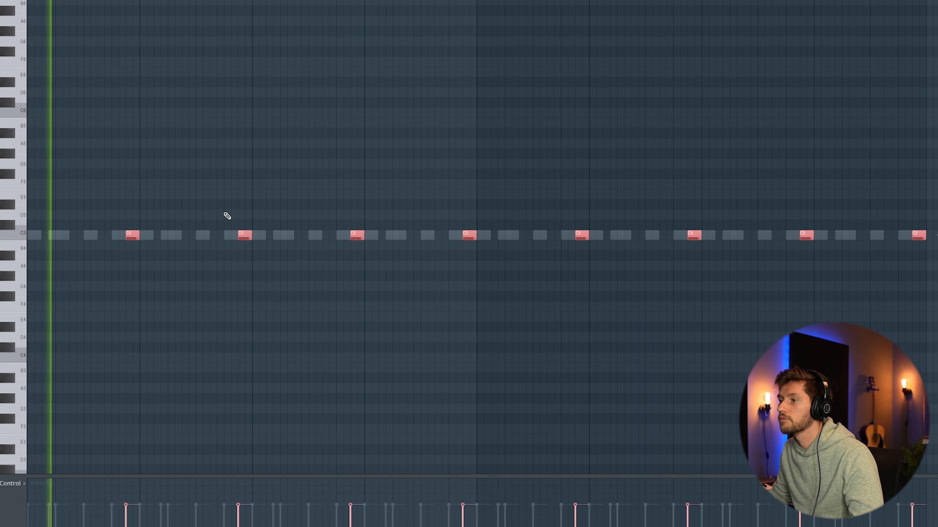
- Delete every second bongo note, in bars 2, 4, 6 and 8
right_click(246, 237)
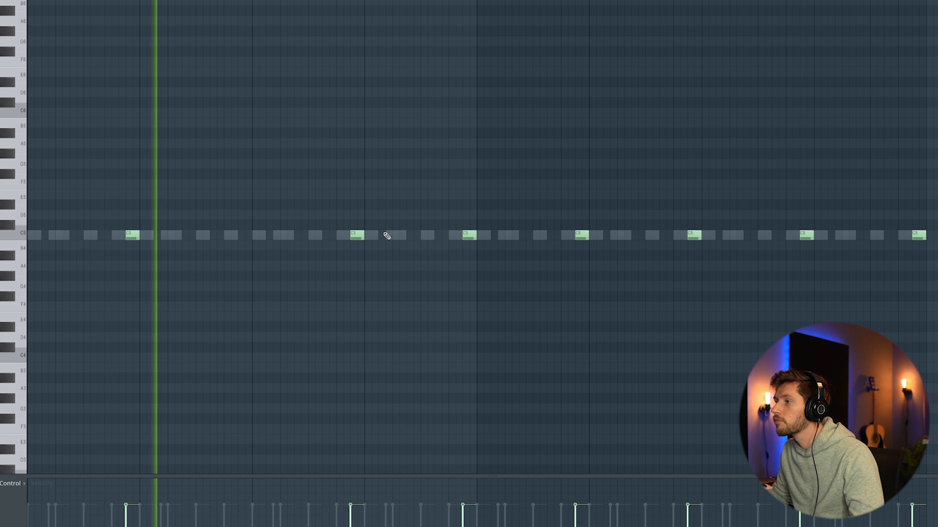
right_click(470, 237)
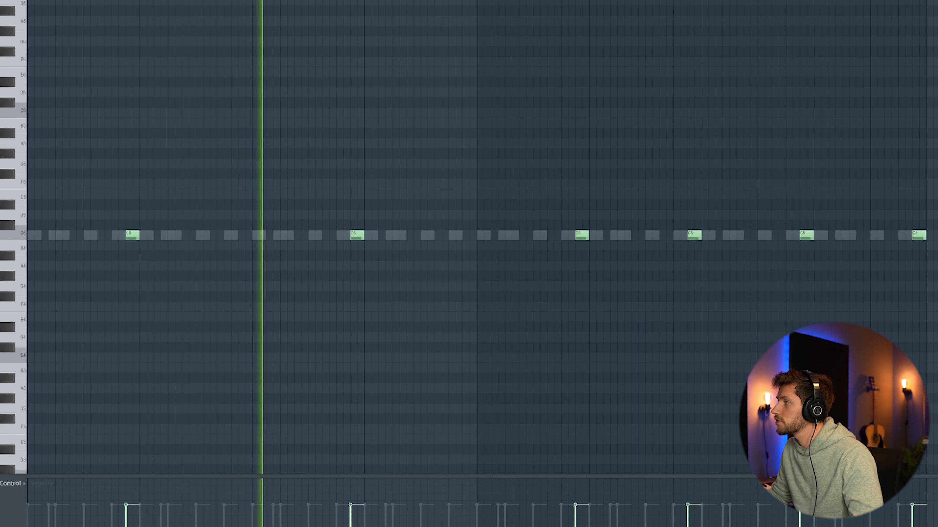
ctrl+scroll(633, 169, down, 2)
right_click(549, 236)
right_click(724, 235)
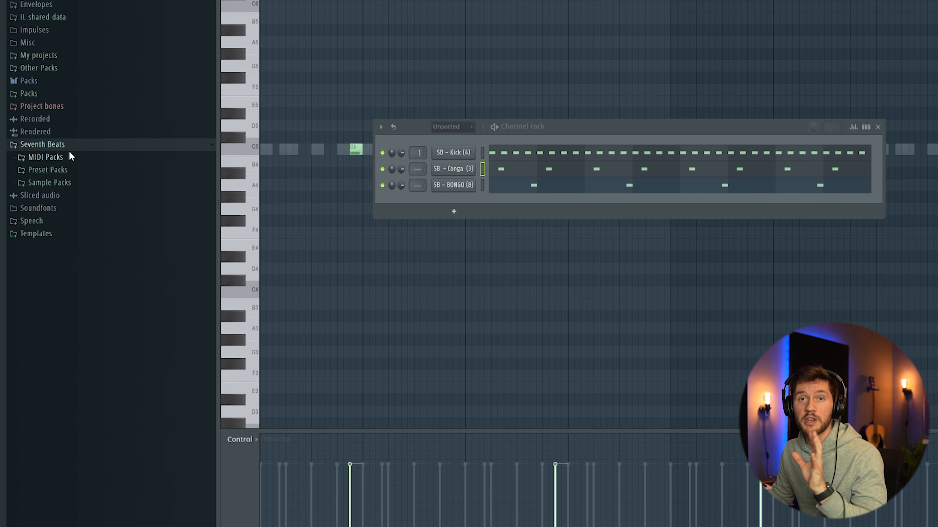
- Add BONGO_TIGINI_18 from the Afrobeats Producer Kit's Drum One Shots > Toms > Natural > Bongos folder as a channel below the kick
click(65, 182)
click(72, 195)
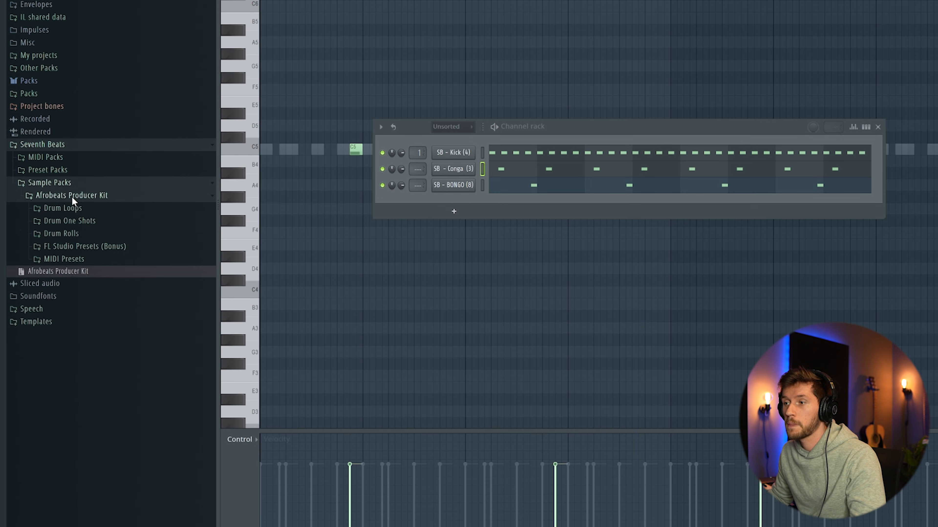
click(75, 221)
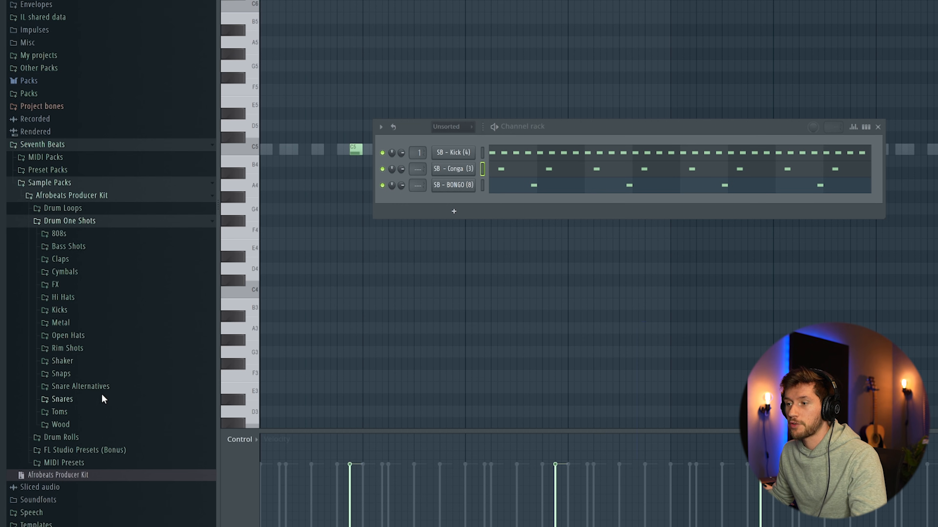
click(73, 413)
click(107, 426)
scroll(111, 424, down, 3)
click(94, 313)
scroll(98, 359, down, 4)
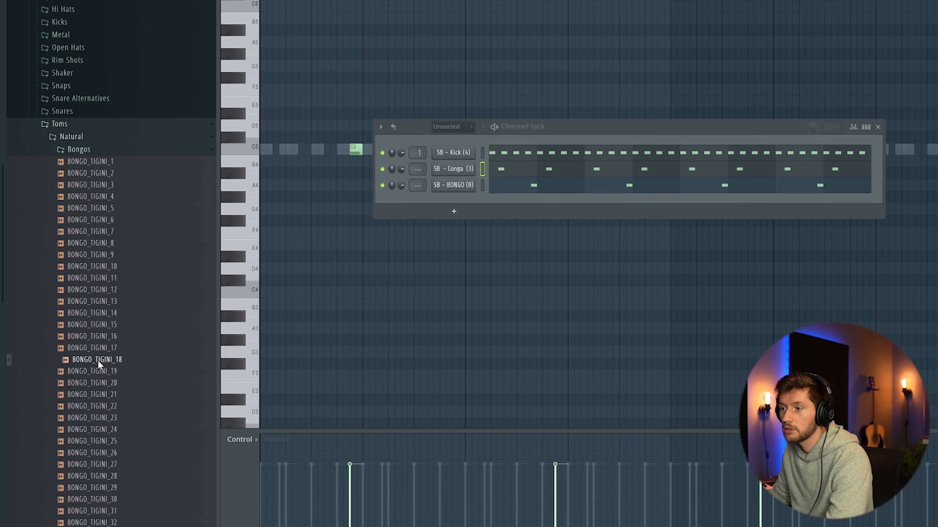
drag(101, 359, 453, 169)
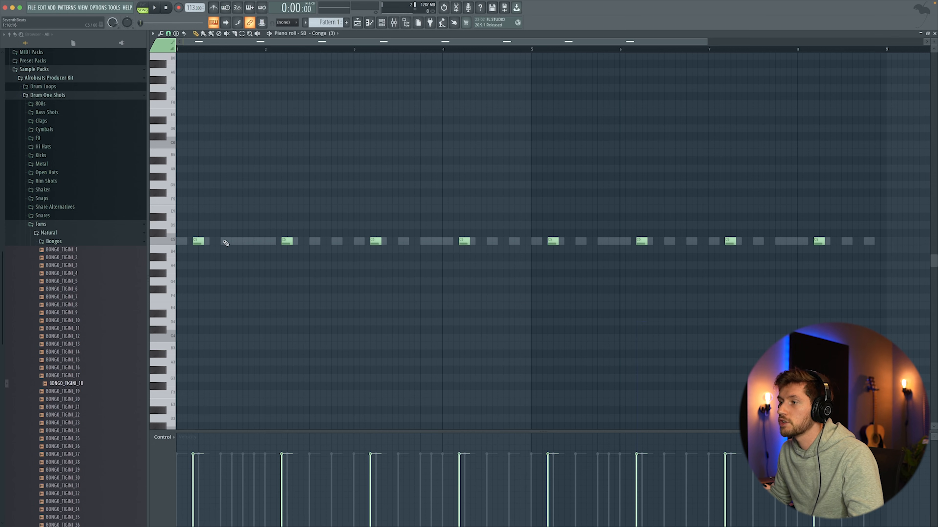
- Shift the conga notes three sixteenth steps later and enter two C5 BONGO_TIGINI_18 notes per bar across the first four bars
drag(198, 243, 214, 243)
super+click(301, 189)
key(space)
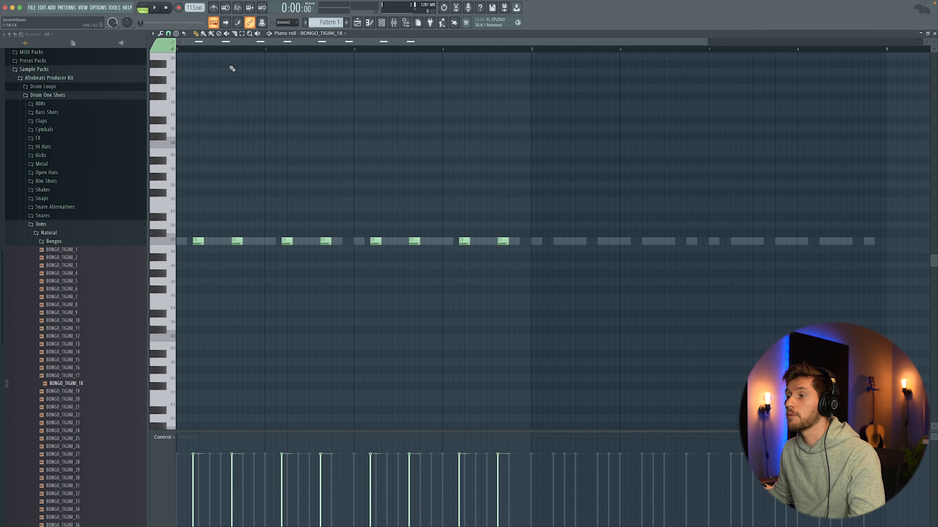
- Duplicate all BONGO_TIGINI_18 notes into the next four bars and play back the pattern
key(space)
key(ctrl+a)
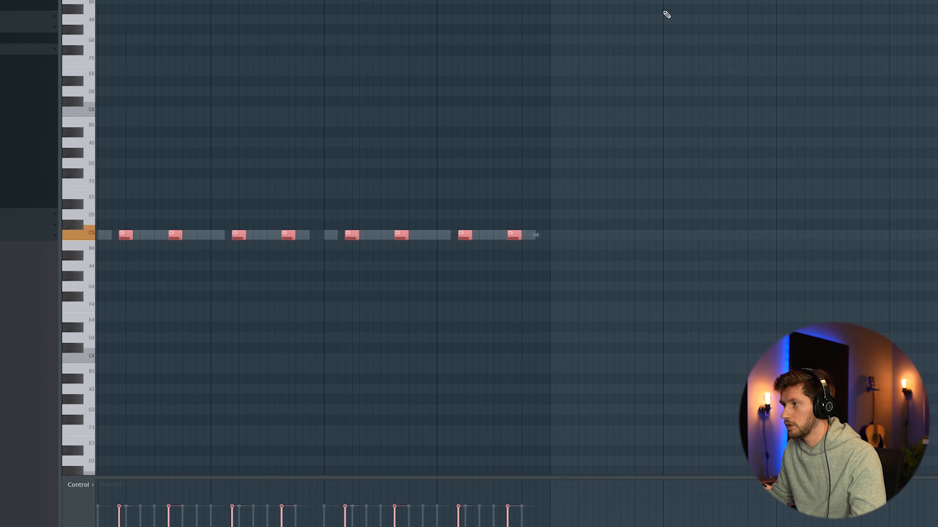
key(ctrl+b)
key(space)
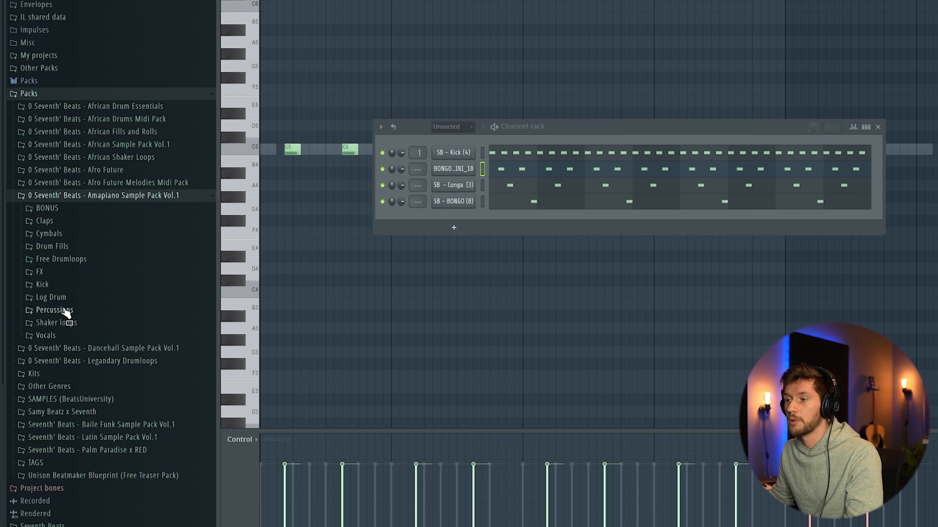
- Add SB - Snare (10) from Percussions > Snares as a new channel and enter seven C5 notes across its first two bars
click(54, 310)
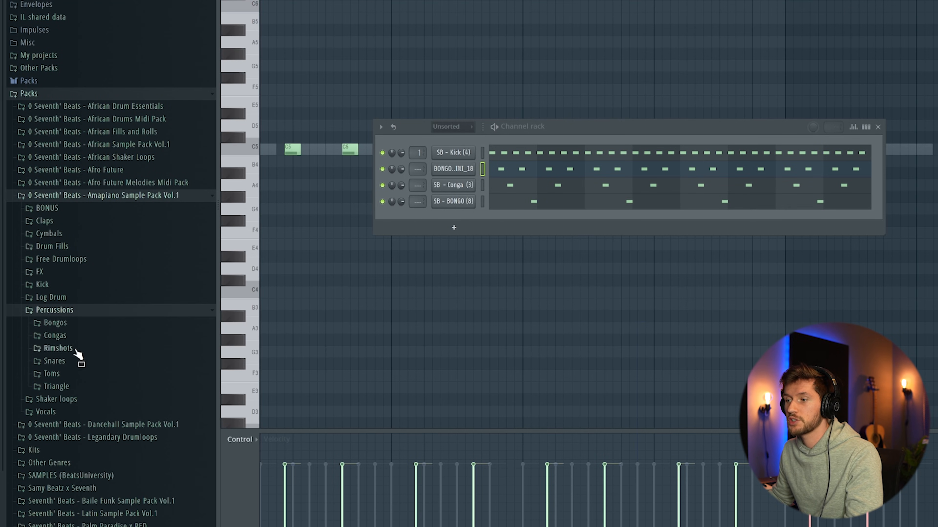
click(61, 362)
scroll(96, 325, down, 4)
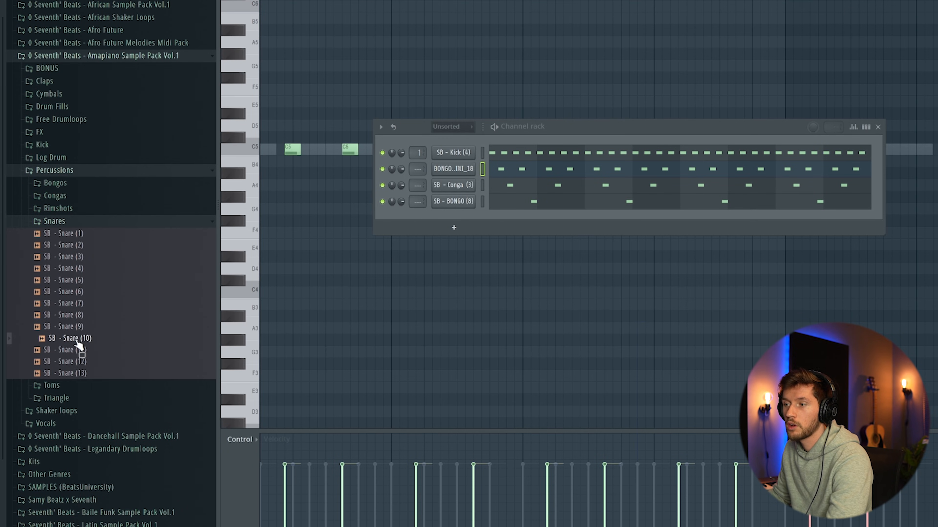
drag(79, 345, 511, 221)
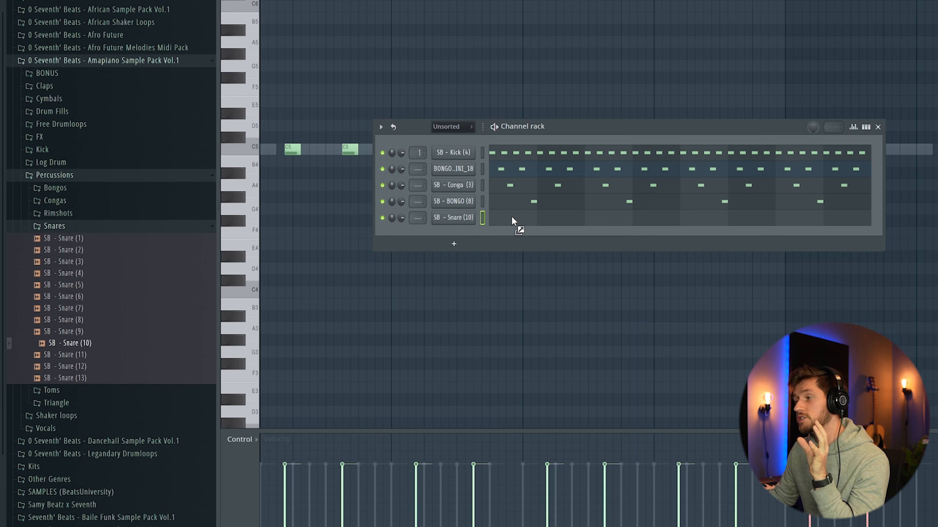
click(511, 216)
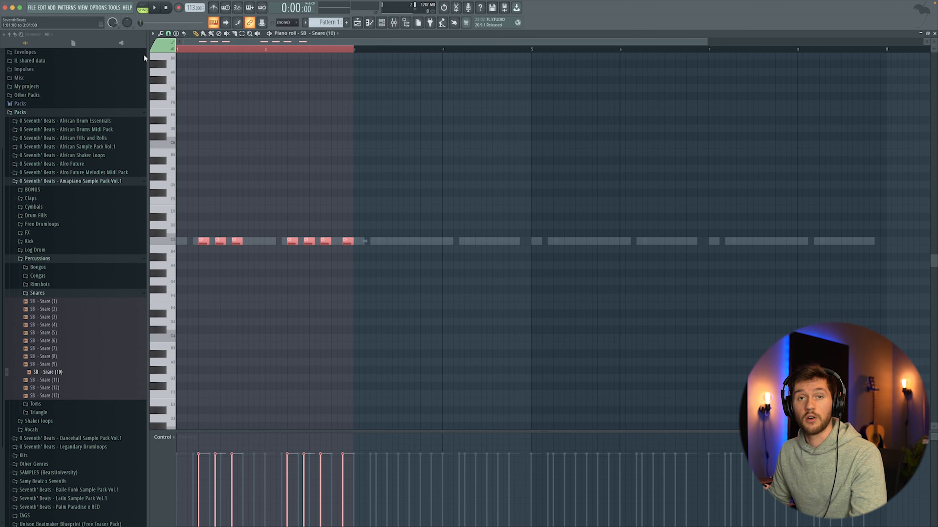
- Duplicate the two-bar snare phrase three times to fill eight bars, clear the selection and play back the pattern
key(ctrl+b)
key(ctrl+b)
key(ctrl+b)
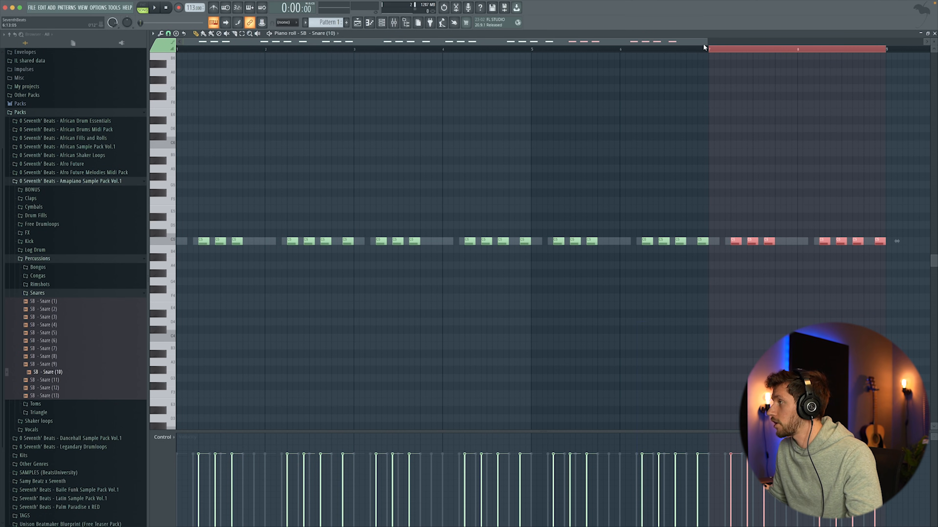
key(ctrl+d)
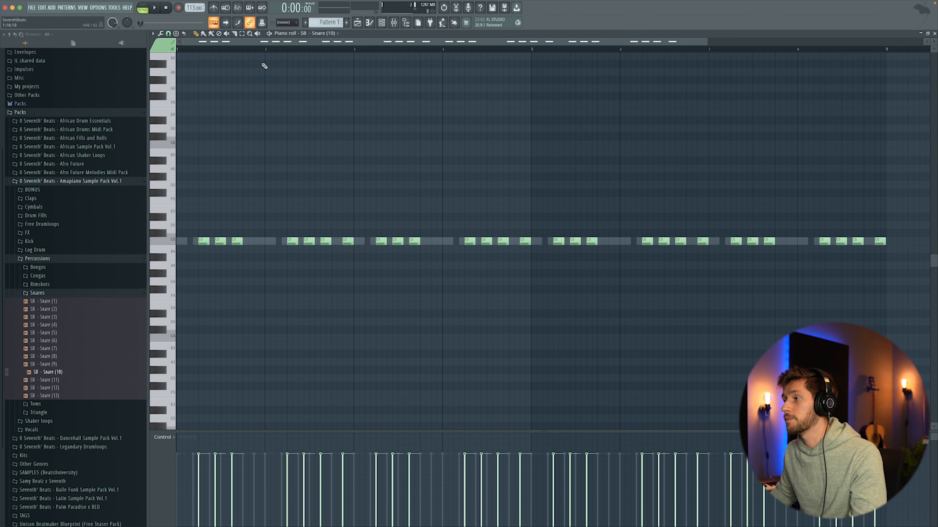
key(space)
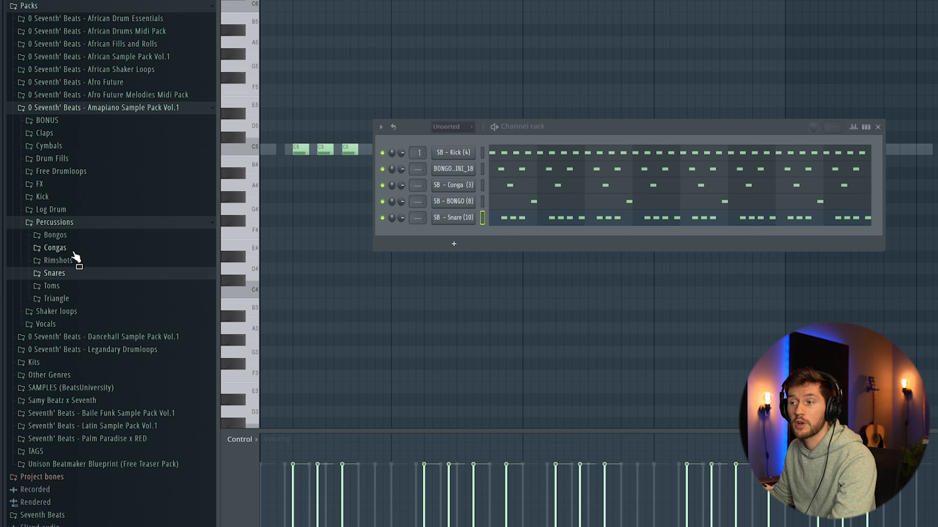
- Add SB - BONGO (6) as a new channel with two C5 notes per bar and randomize the note velocities
click(74, 250)
click(75, 246)
click(72, 235)
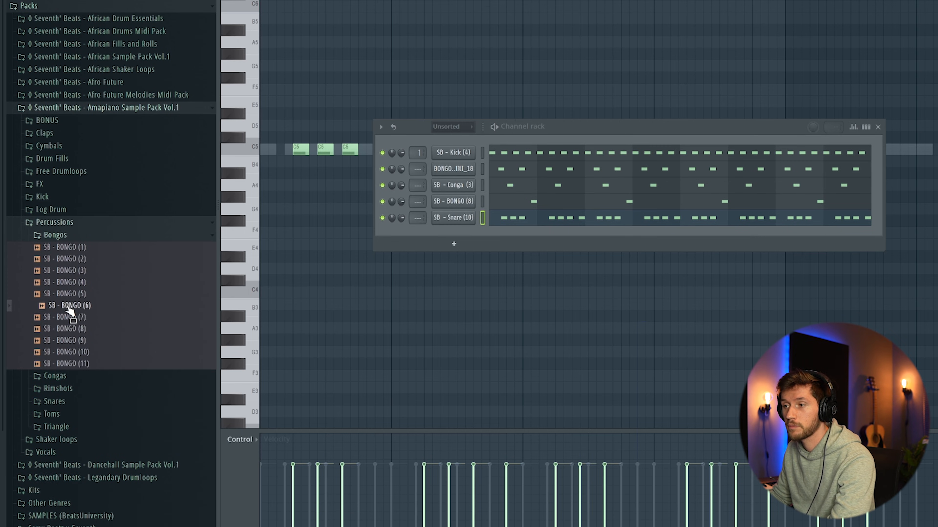
drag(79, 311, 469, 255)
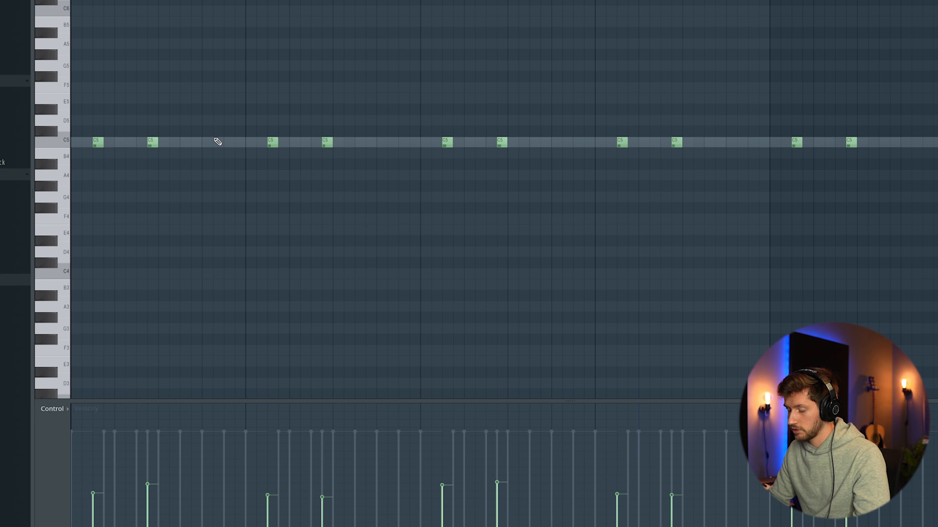
scroll(217, 141, up, 2)
key(alt+r)
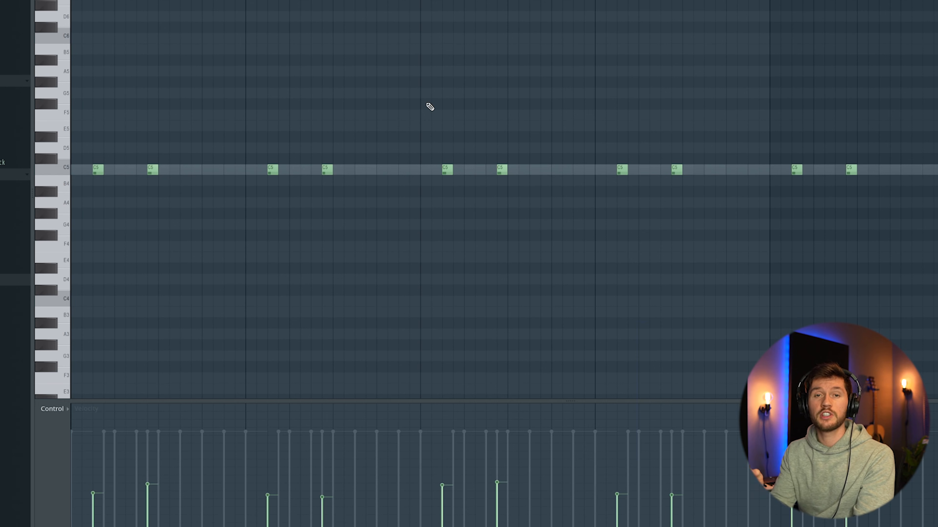
- Play back the drums, close the Wurli V2 window and lay out one-bar notes D5, E5, F5 and C5 across four bars
key(space)
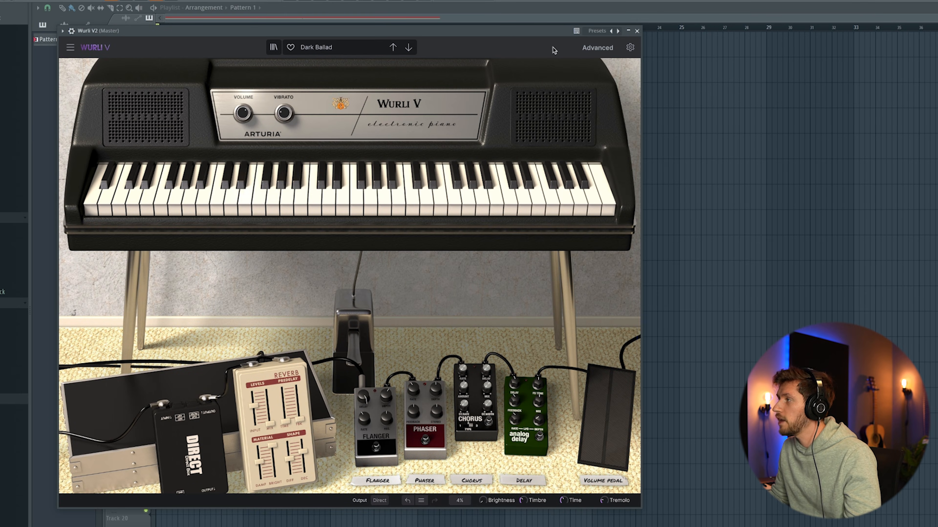
click(637, 31)
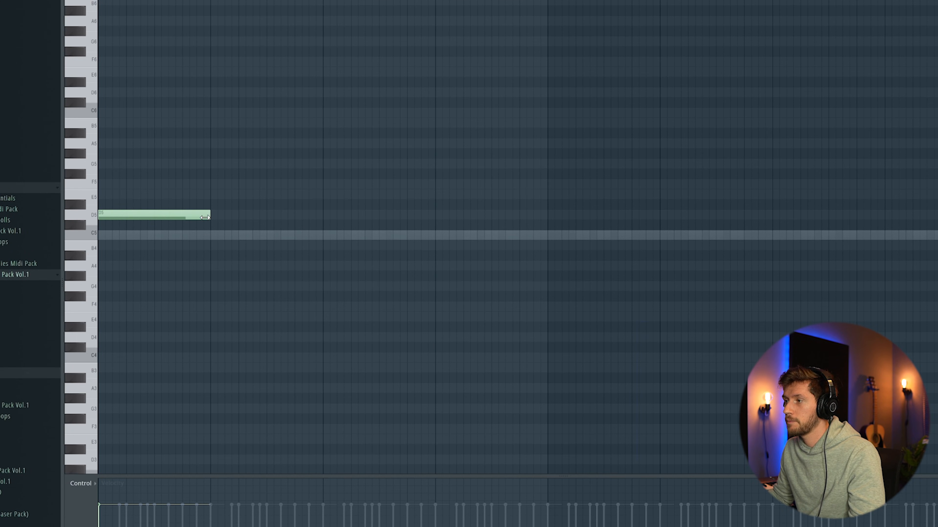
click(237, 195)
click(324, 185)
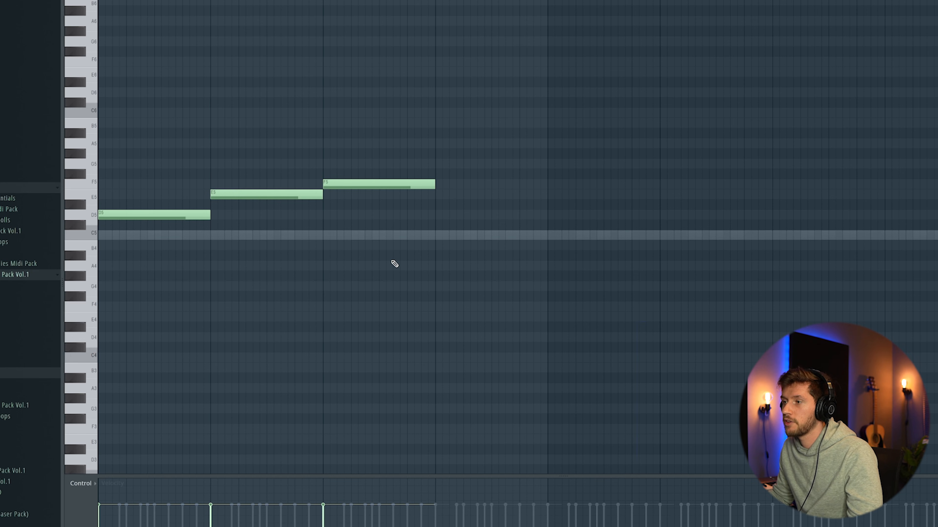
click(439, 236)
key(space)
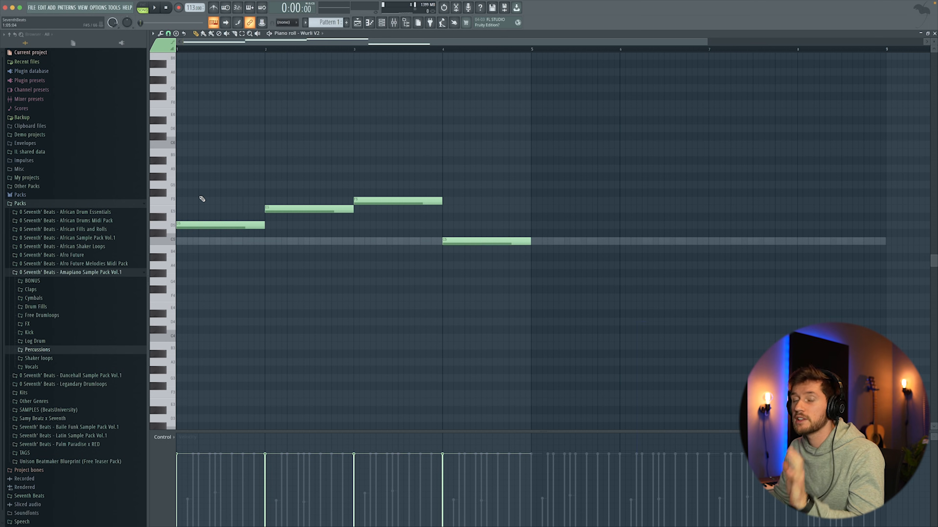
- Stack F5 and A5 on the first bar's chord and A5 and C6 on the second bar's, and play back
click(190, 199)
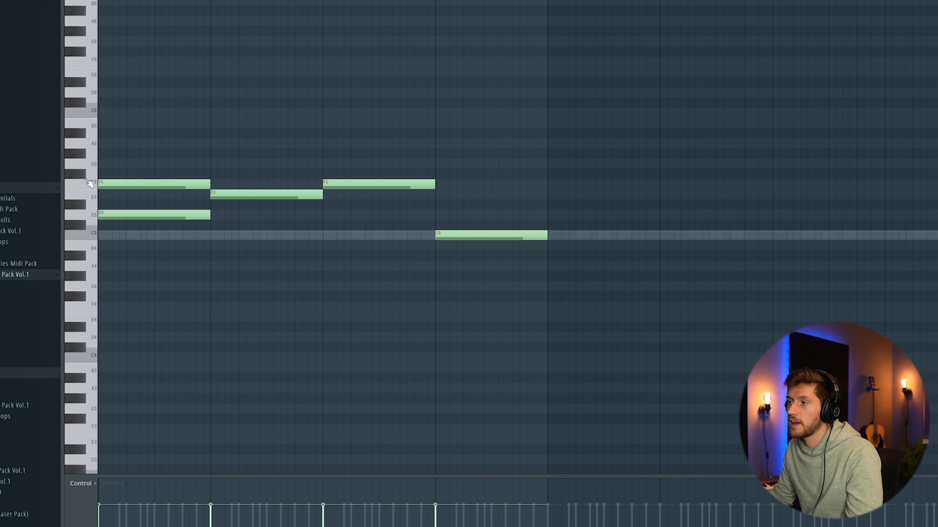
click(111, 146)
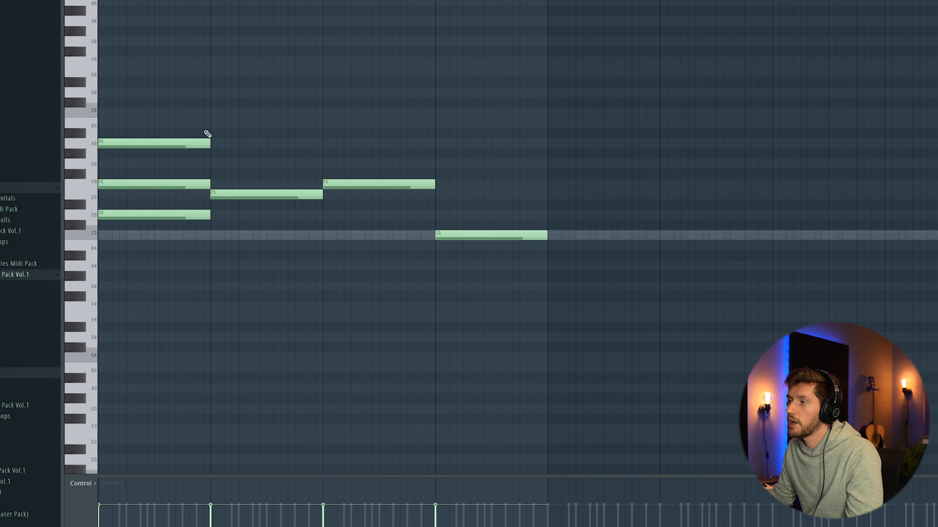
click(210, 144)
click(215, 113)
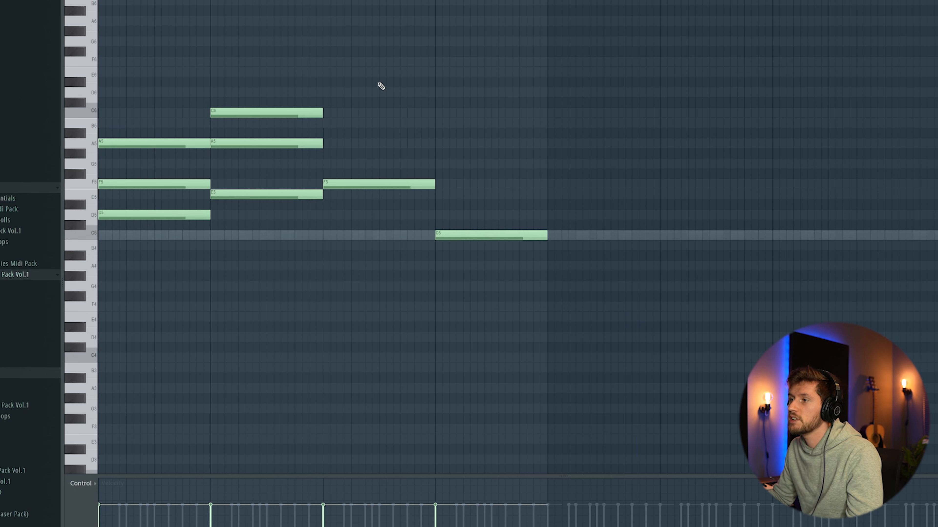
key(space)
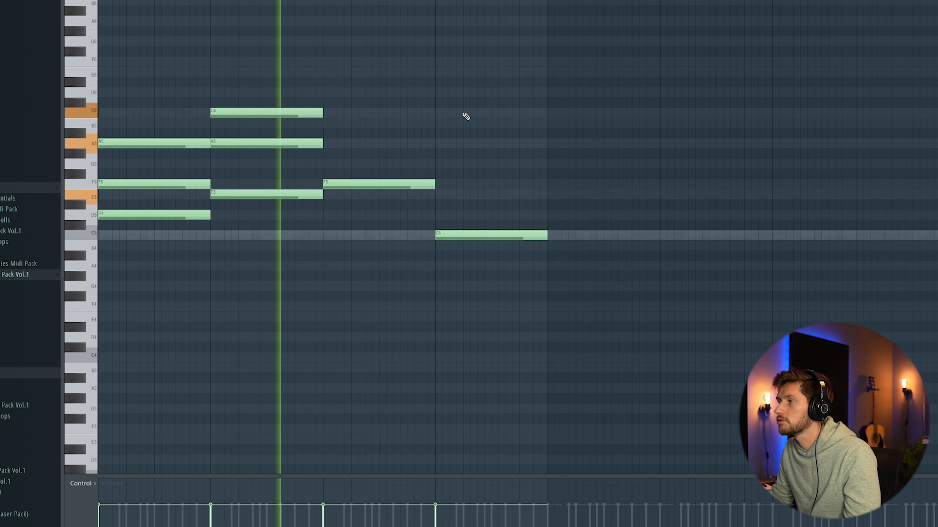
key(space)
- Complete the third chord with A5 and D6 and the fourth with F5 and A5, and add bass notes A#3, C4 and D4 below
drag(327, 134, 326, 145)
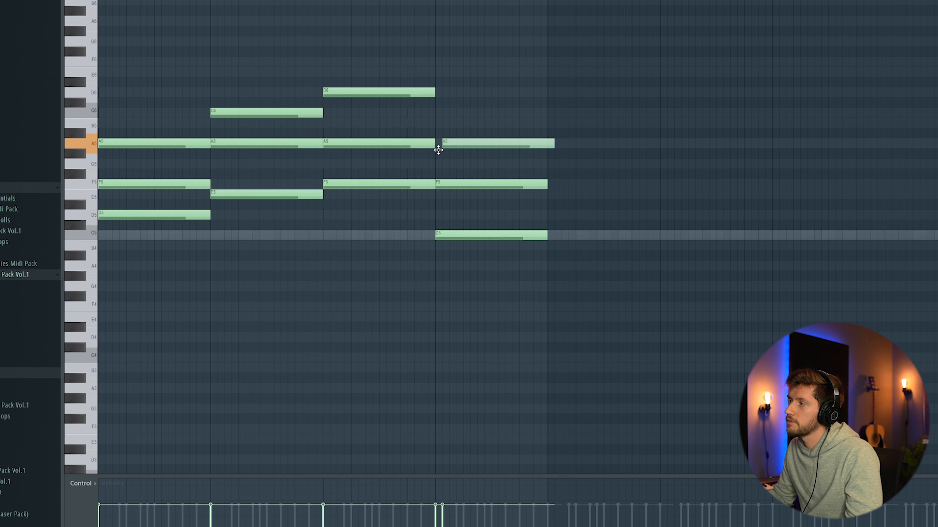
key(space)
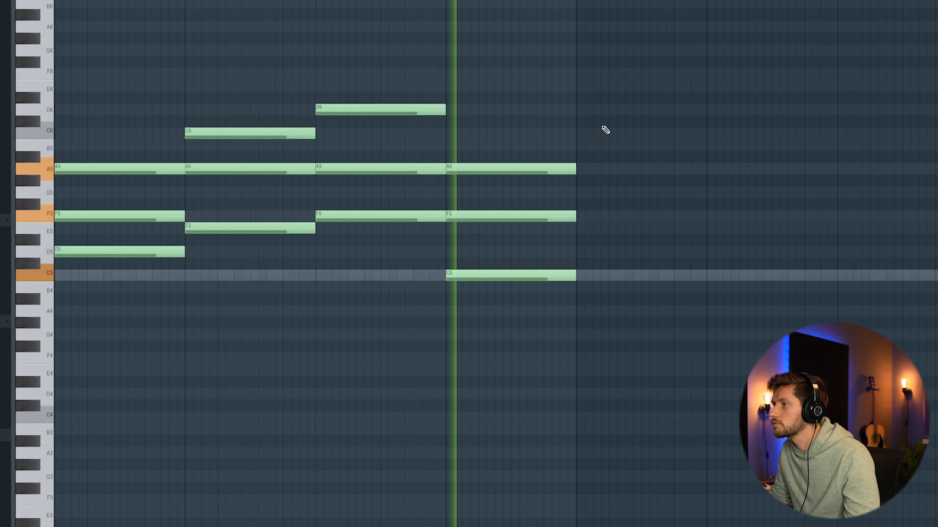
key(space)
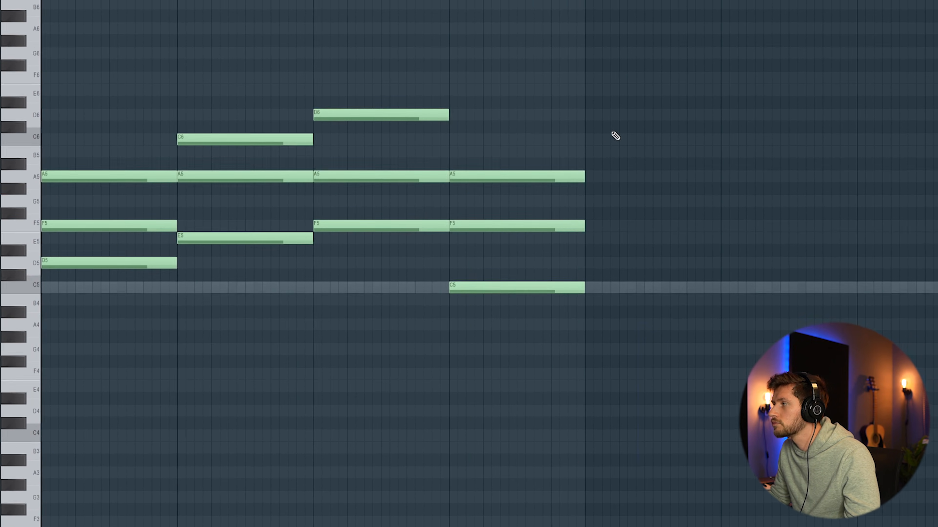
click(106, 377)
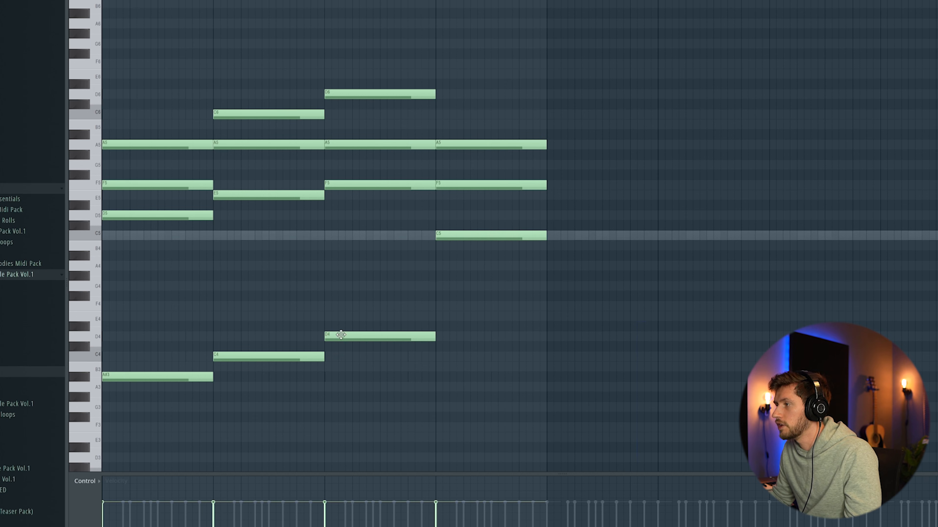
key(space)
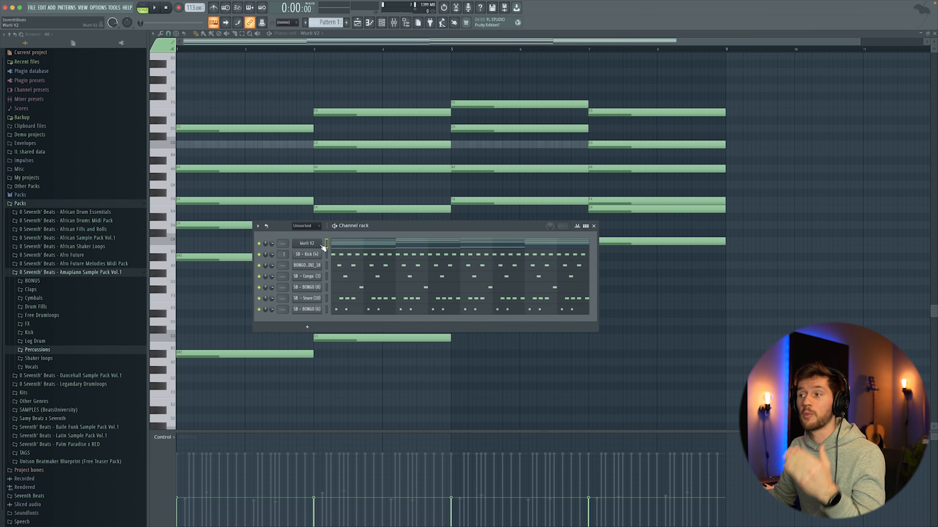
- Insert a Purity channel and load the Tremolo Signal preset from its Slow Synth category
right_click(321, 245)
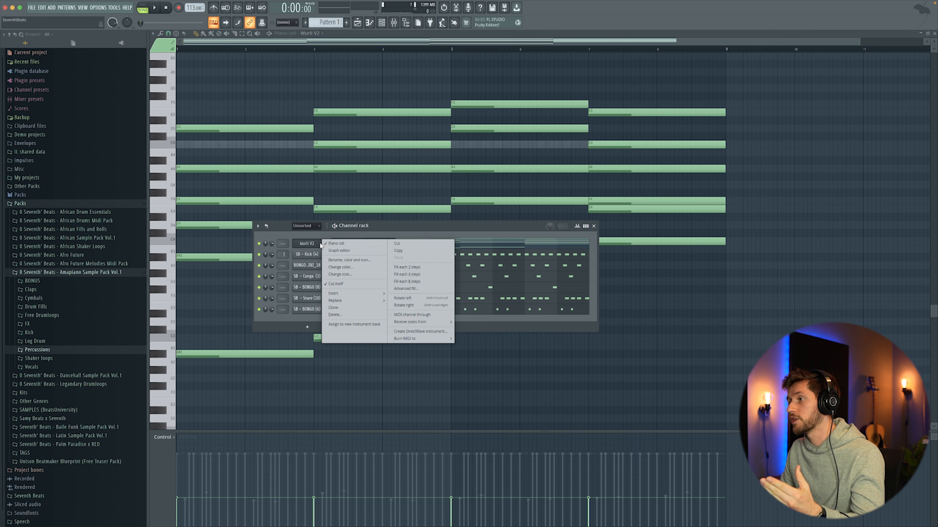
mouse_move(346, 293)
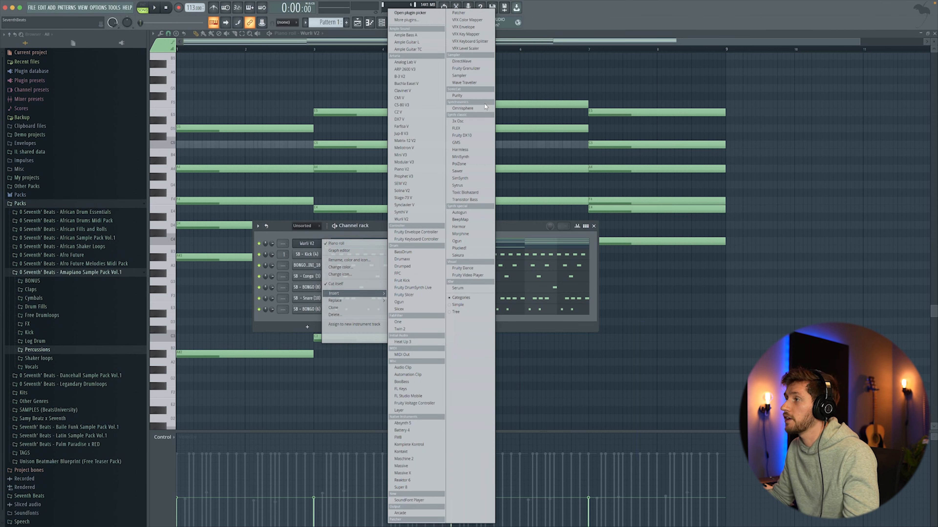
click(465, 95)
drag(151, 41, 351, 140)
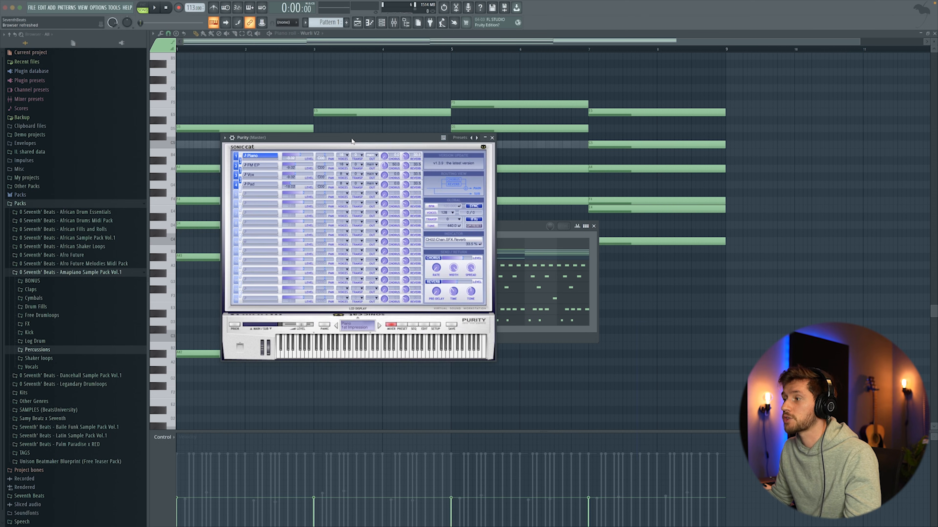
click(402, 325)
click(464, 247)
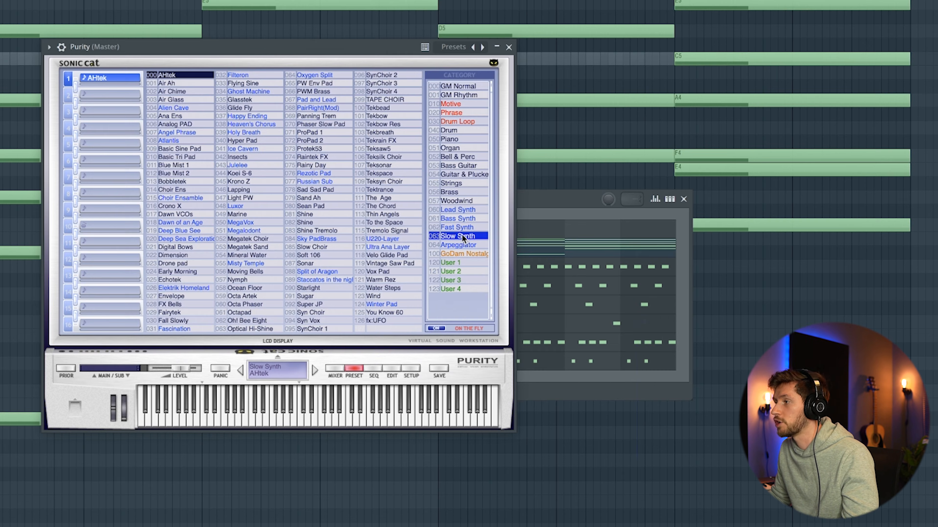
click(390, 231)
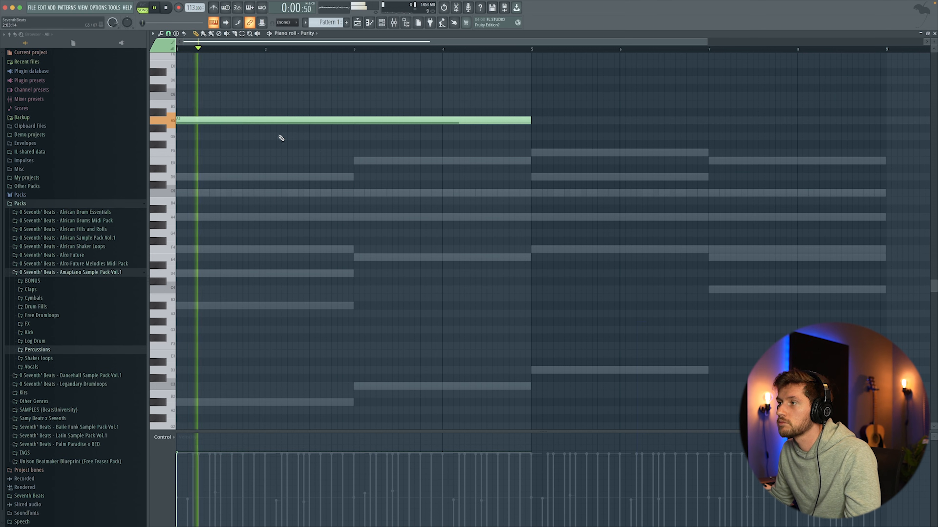
- Move the pad note to A#5, add a second four-bar A#5 note after it and play back
drag(204, 123, 201, 112)
drag(537, 105, 531, 114)
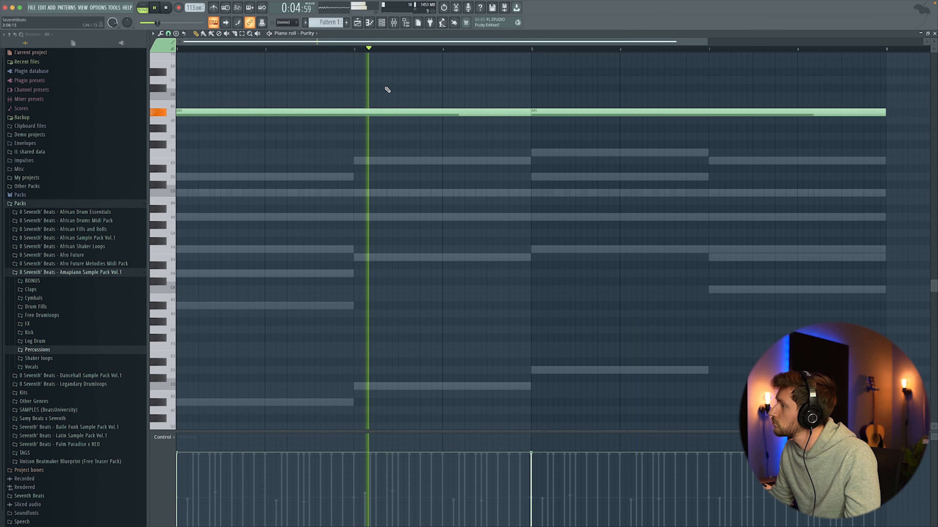
key(F6)
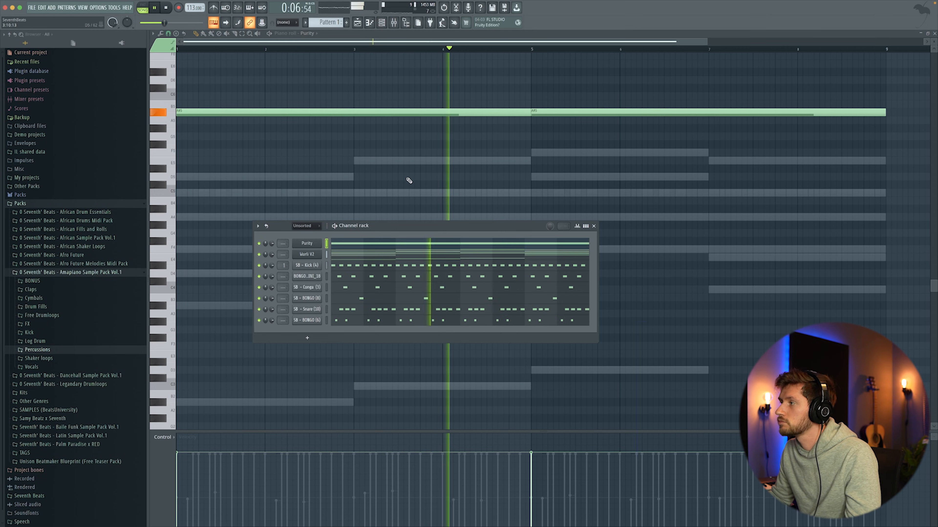
key(space)
- Insert a second Purity channel and enter descending eighth notes A6, F6, E6, D6 and A5 in the first bar
right_click(320, 242)
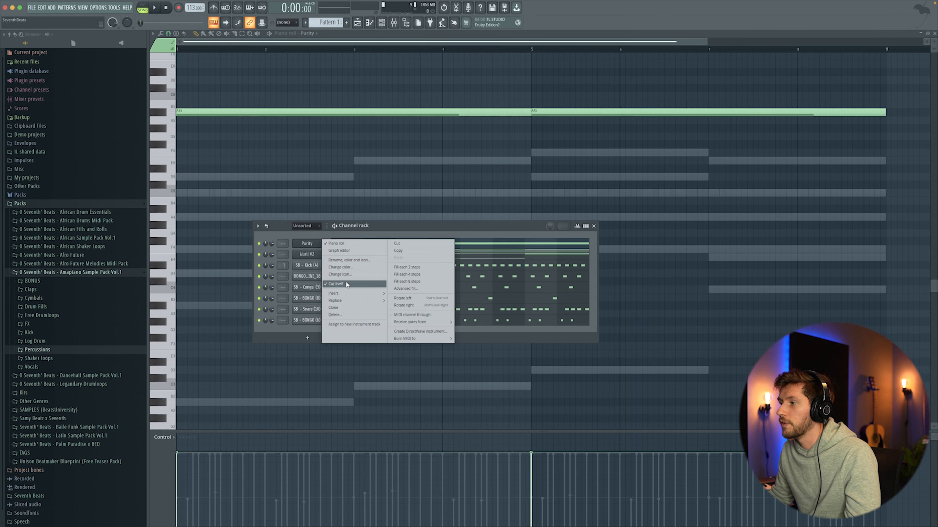
mouse_move(348, 295)
click(460, 96)
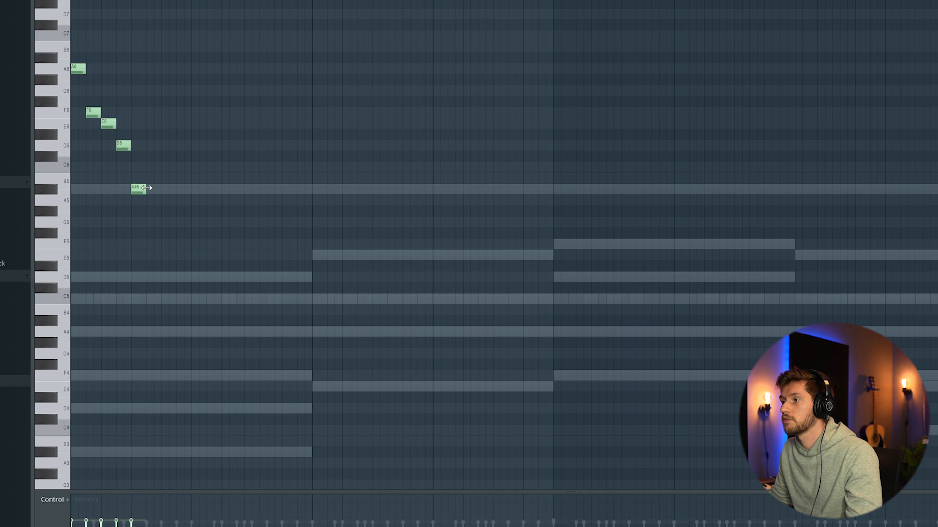
key(space)
key(space)
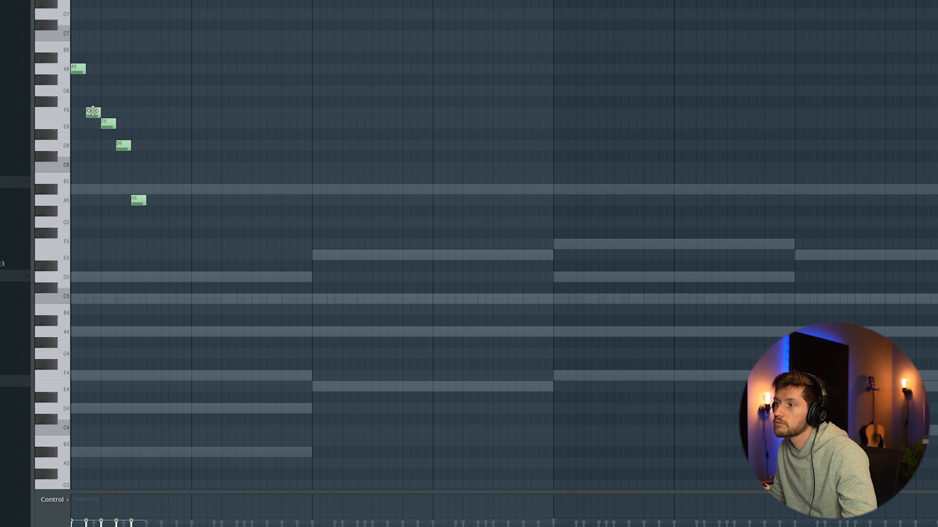
- Finish the bar with F5, E5 and D5 copied from the upper notes, and transpose the whole phrase up an octave
key(ctrl+b)
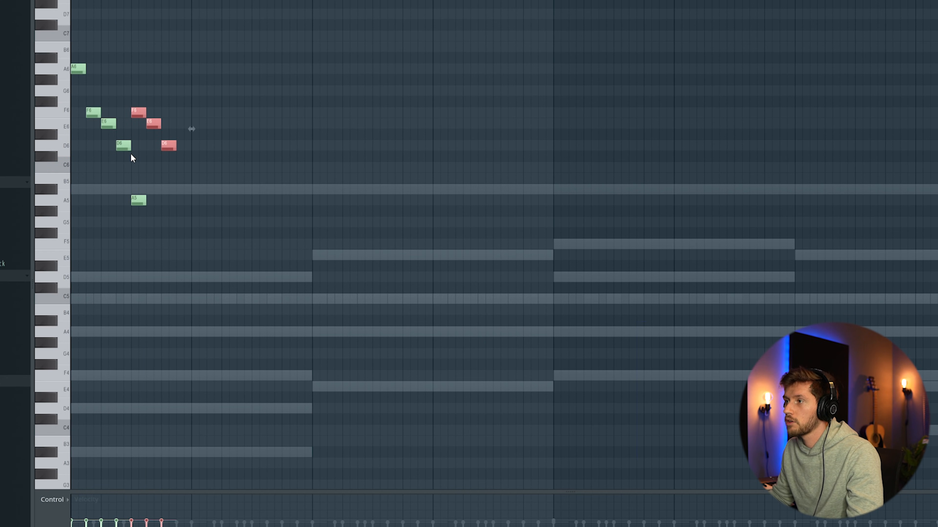
drag(143, 112, 145, 166)
drag(48, 32, 85, 317)
key(ctrl+Up)
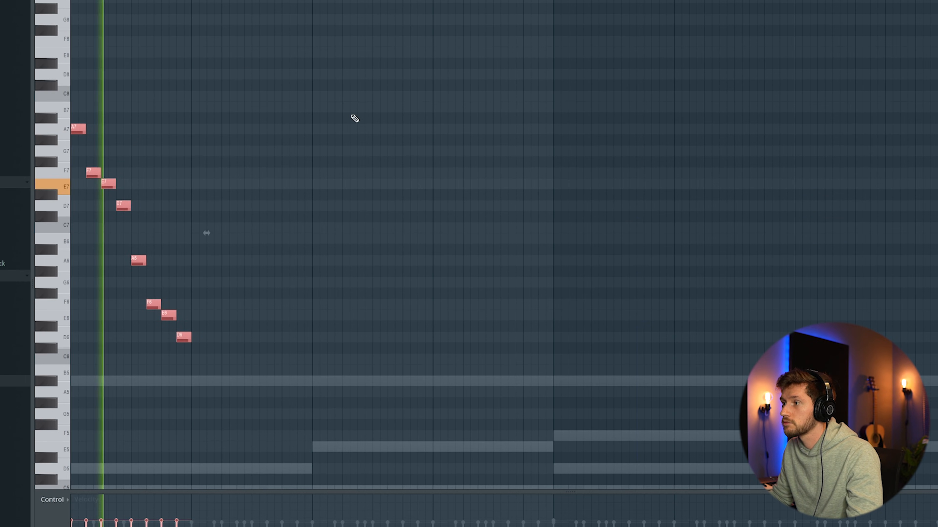
ctrl+click(276, 127)
key(space)
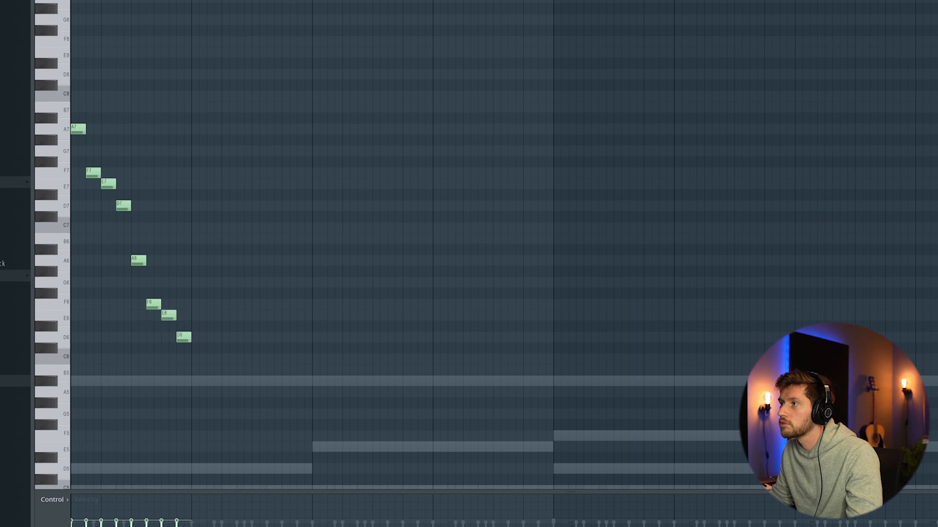
- Duplicate the one-bar melody phrase to fill eight bars, clear the selection and play back the pattern
key(ctrl+b)
key(ctrl+b)
key(ctrl+b)
key(ctrl+b)
key(ctrl+b)
key(ctrl+b)
key(ctrl+b)
key(ctrl+d)
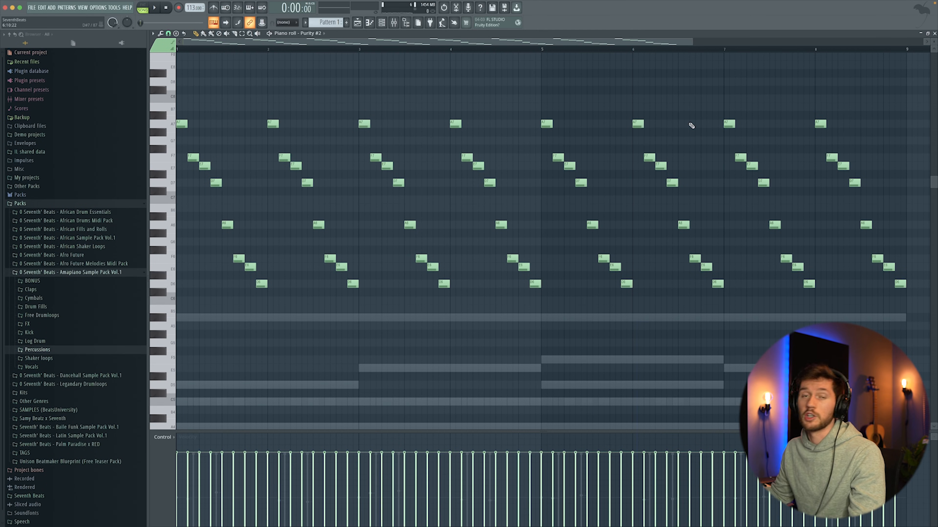
key(space)
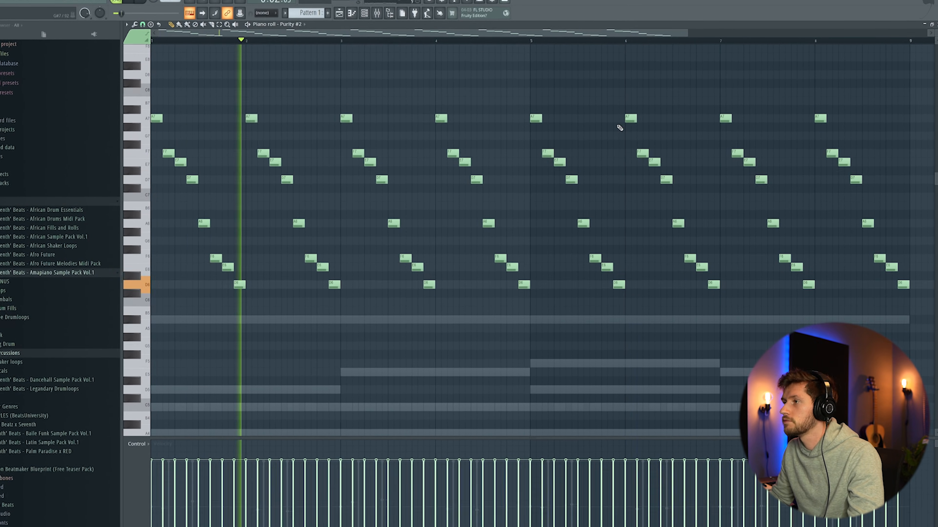
- Insert a Serum channel, load the PL Blaze preset from the Pluck category and close the plugin window
click(365, 13)
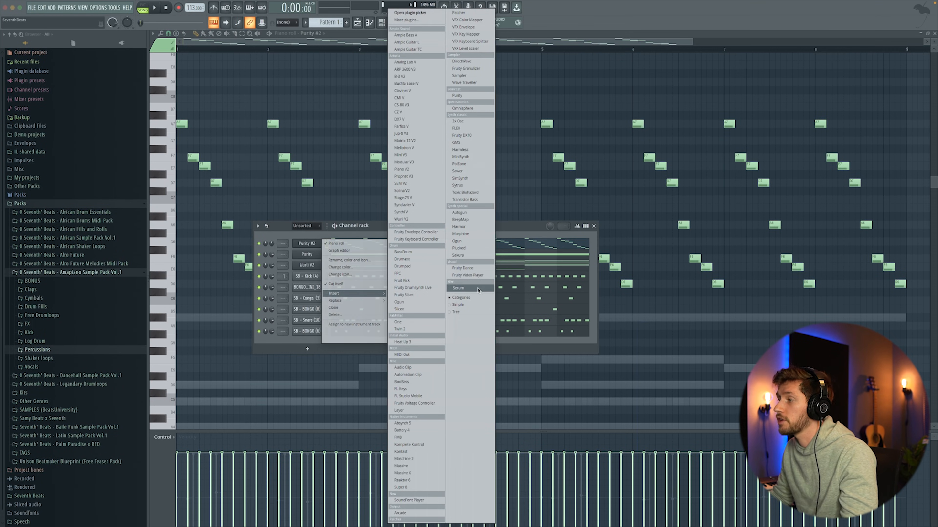
click(478, 289)
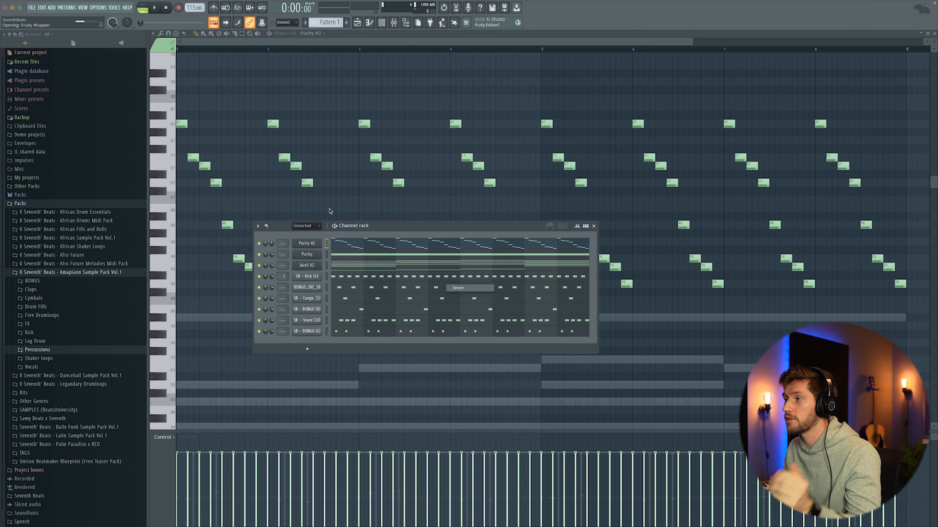
click(311, 74)
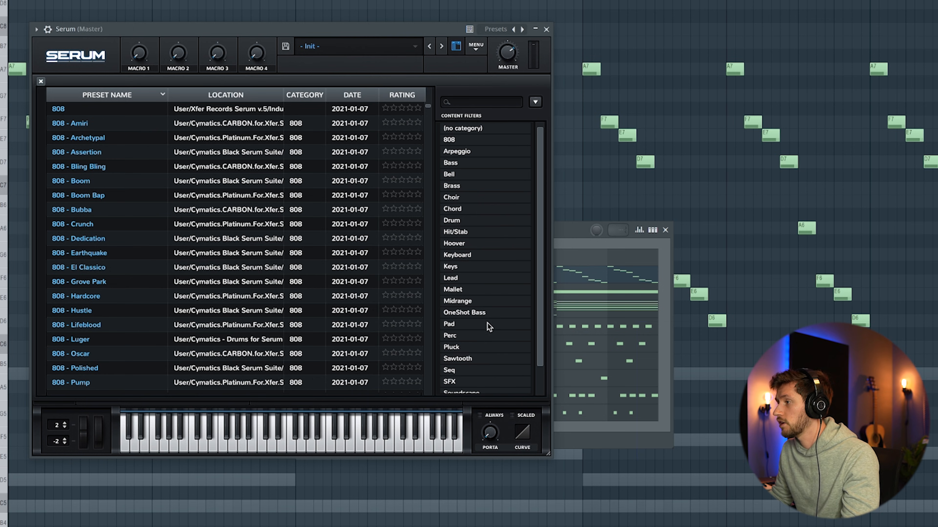
click(463, 349)
scroll(91, 271, down, 5)
click(92, 272)
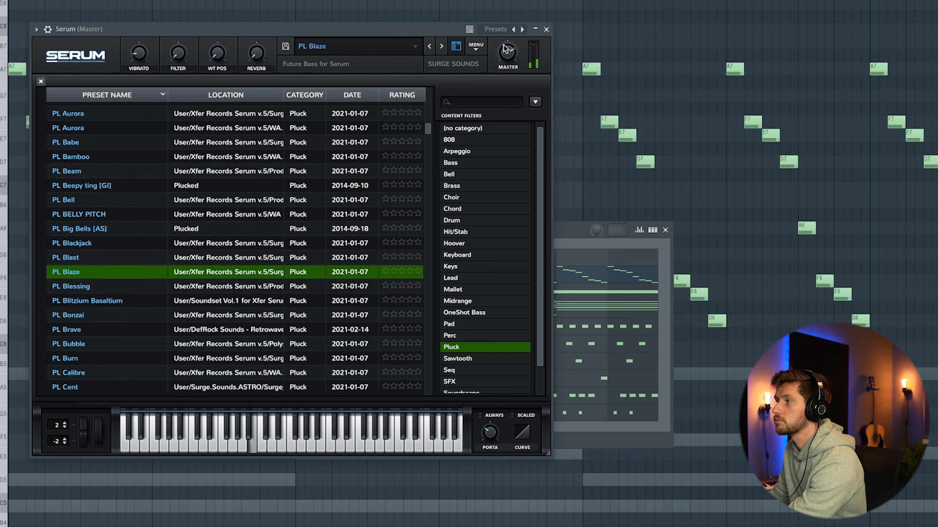
click(546, 29)
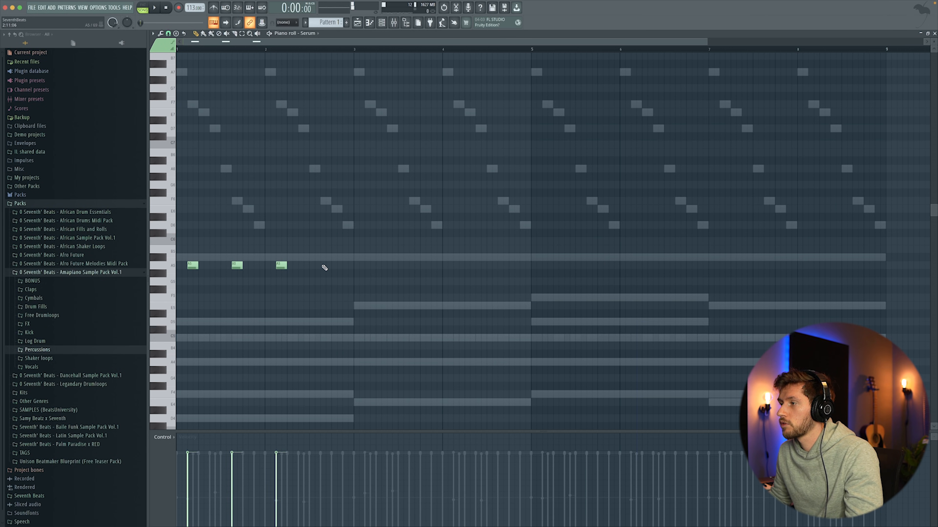
- Play back the pattern and insert an Analog Lab V channel into the channel rack
key(space)
click(382, 23)
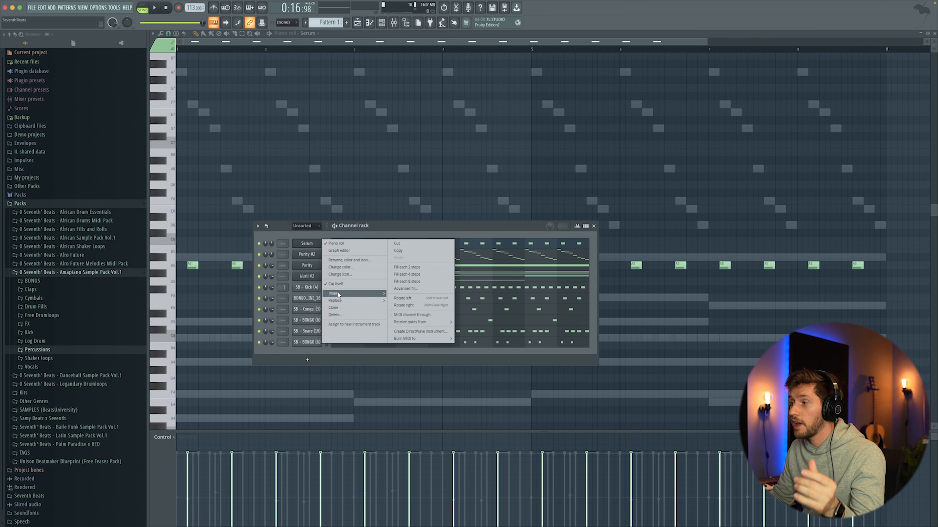
mouse_move(338, 294)
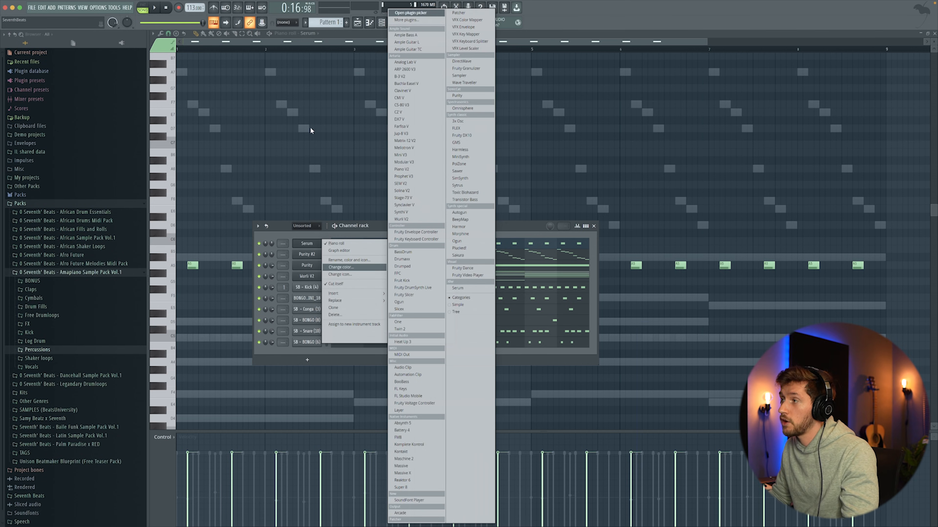
click(405, 62)
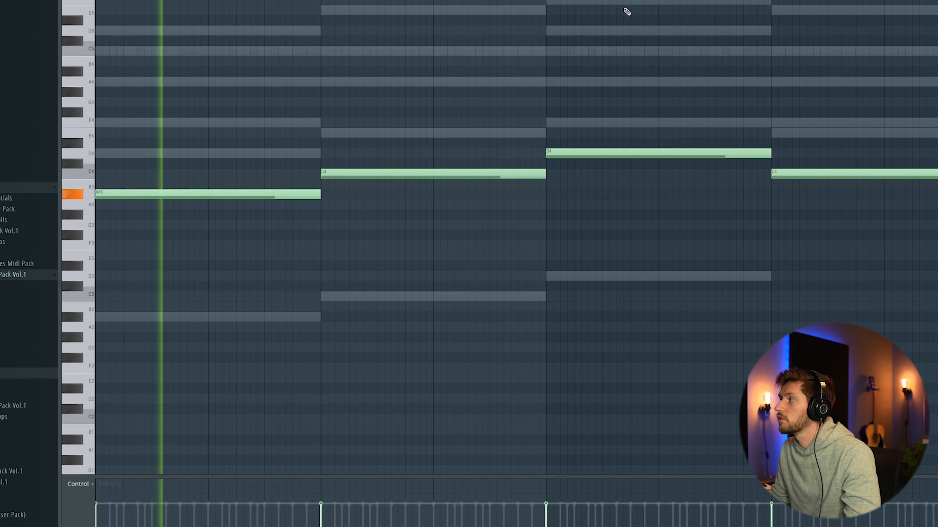
- Try the long Analog Lab V notes A#3, C4, D4 and C4 an octave higher, and return them to their original pitch
drag(867, 2, 914, 3)
scroll(644, 88, down, 1)
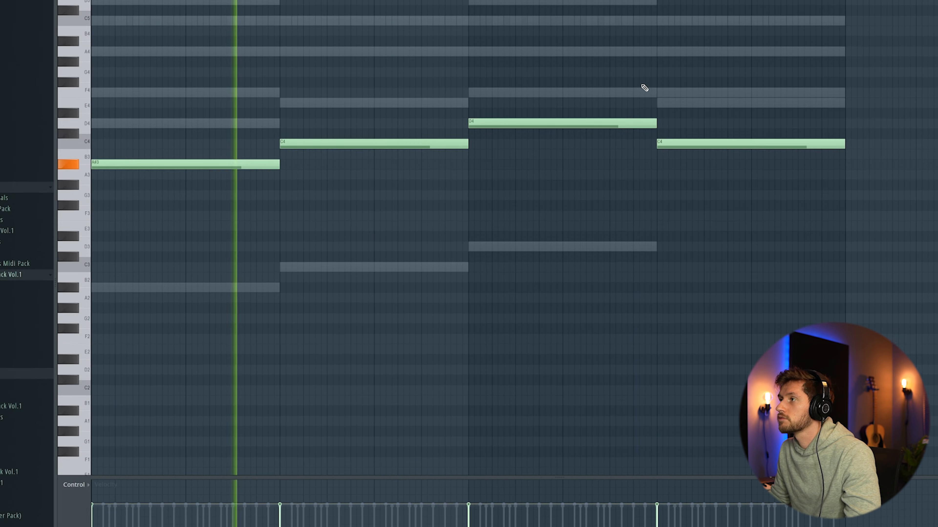
scroll(644, 87, up, 2)
click(543, 71)
right_click(544, 72)
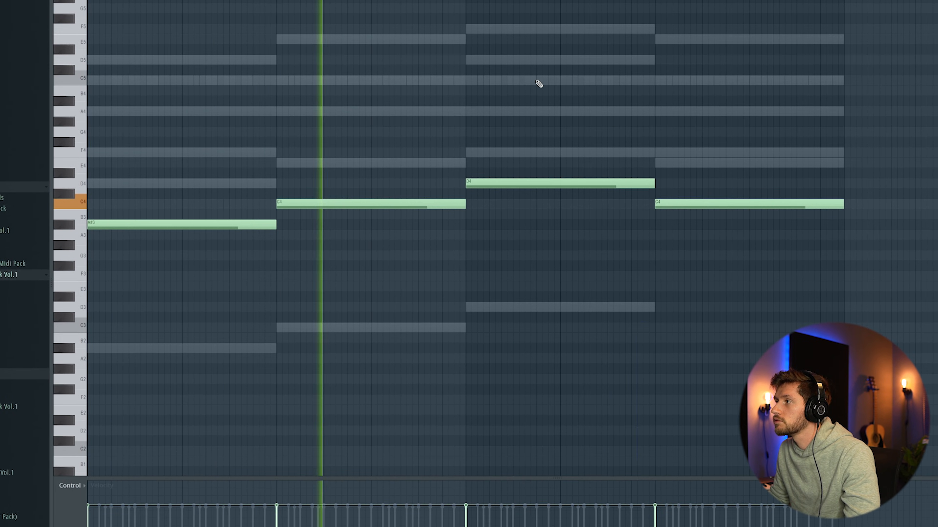
key(ctrl+a)
key(ctrl+Up)
scroll(105, 224, up, 3)
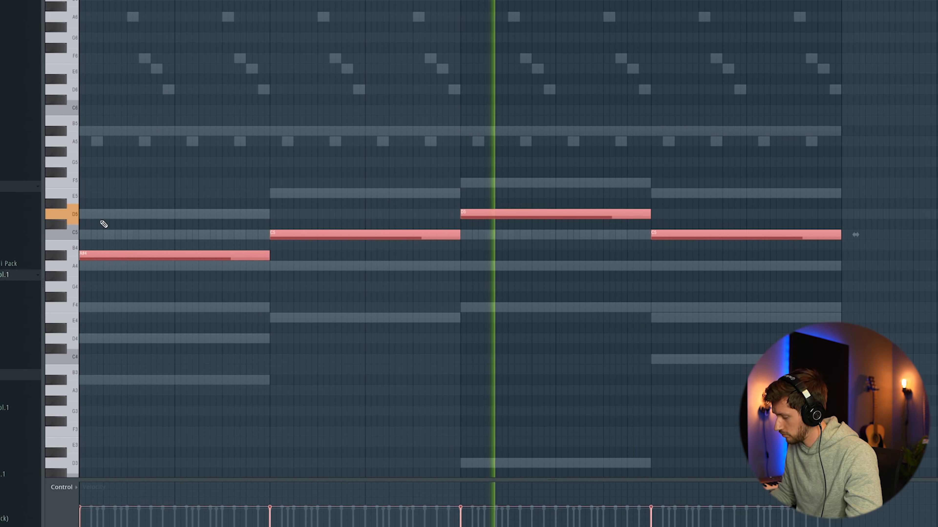
key(ctrl+Down)
scroll(100, 219, down, 3)
ctrl+click(682, 171)
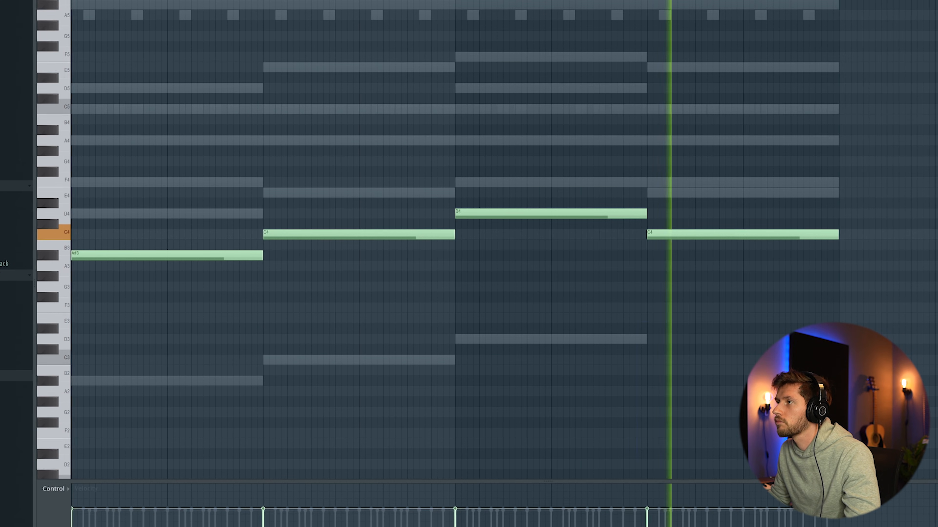
- Bring up the channel rack and insert a FLEX channel
key(F6)
drag(304, 222, 283, 199)
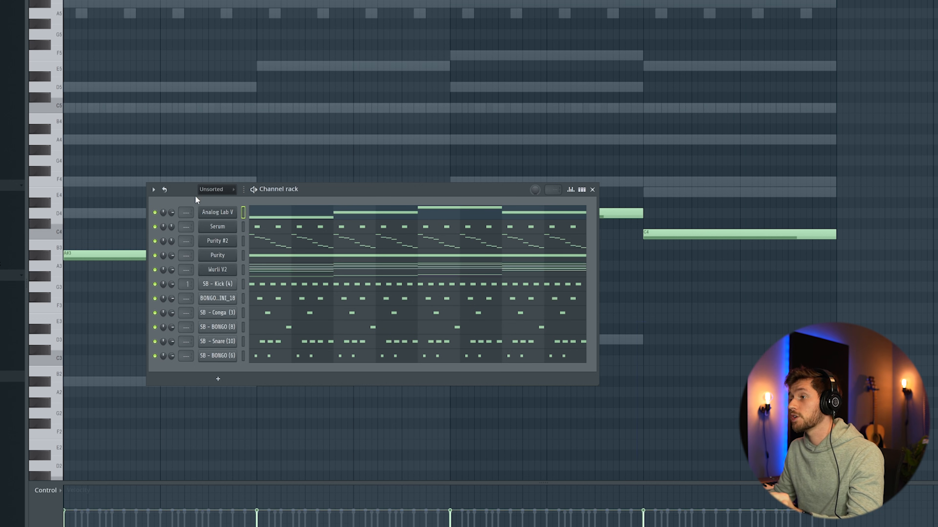
right_click(217, 217)
mouse_move(252, 277)
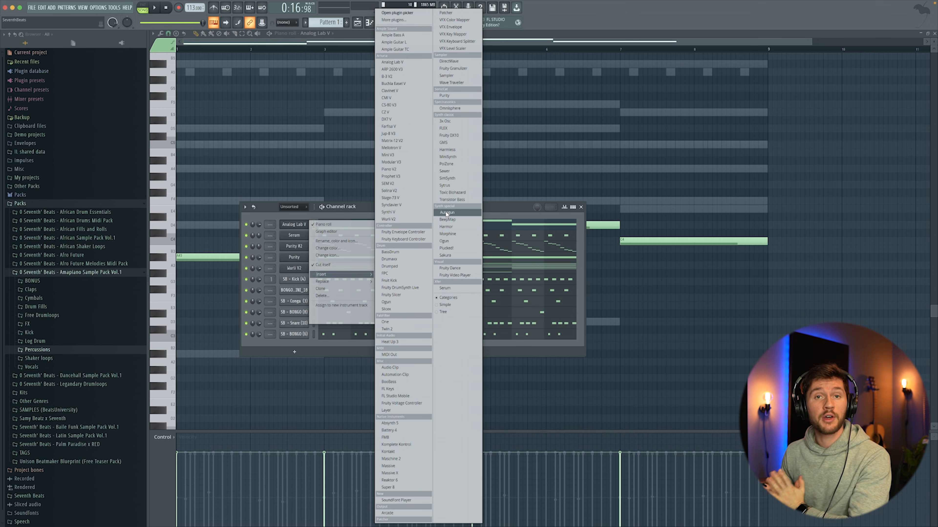
click(450, 129)
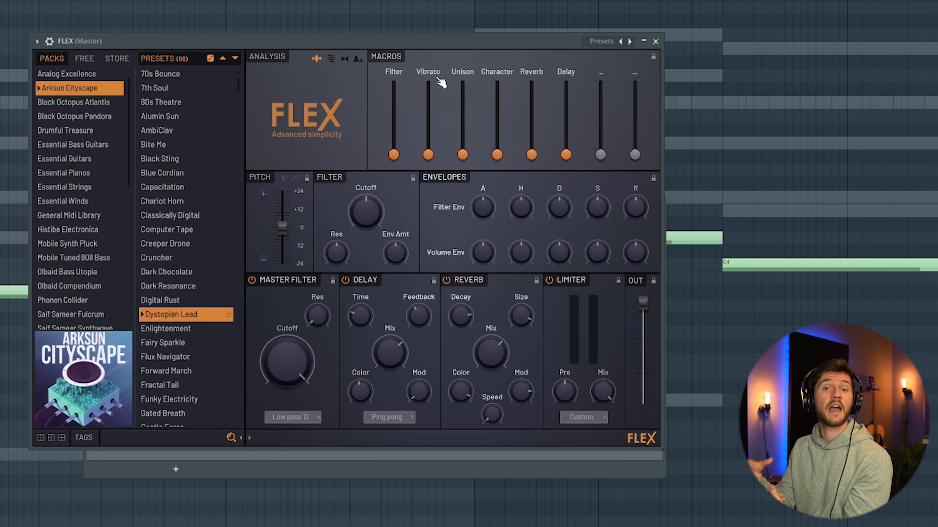
- Search all FLEX packs for strings and load the Strings 2 preset
scroll(50, 300, down, 5)
click(45, 296)
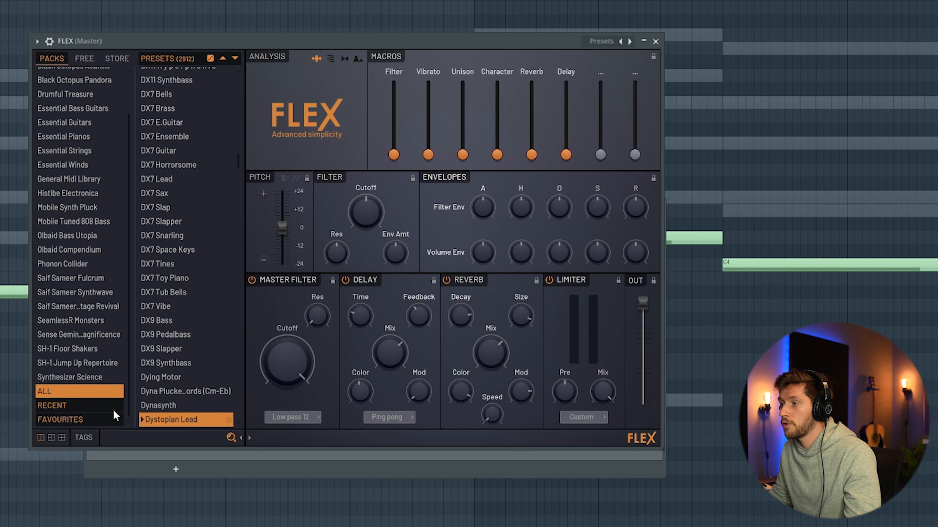
click(119, 437)
text(strings)
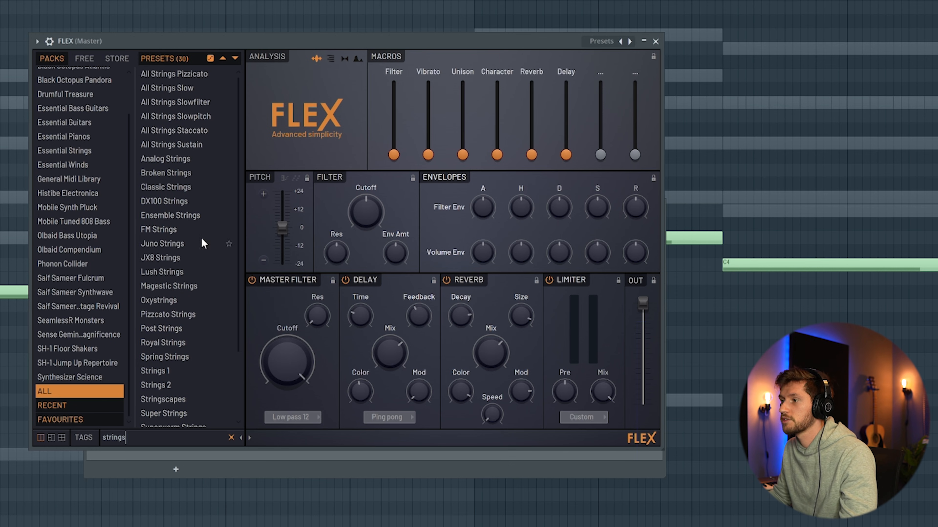
scroll(184, 332, down, 1)
click(158, 365)
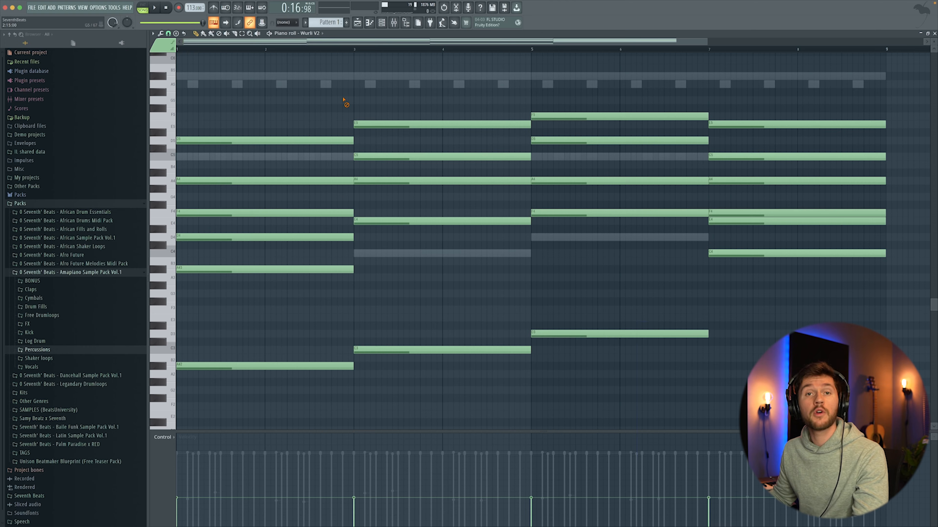
- Copy the upper Wurli V2 chord notes from F4 upward into the Strings 2 channel
drag(170, 95, 155, 216)
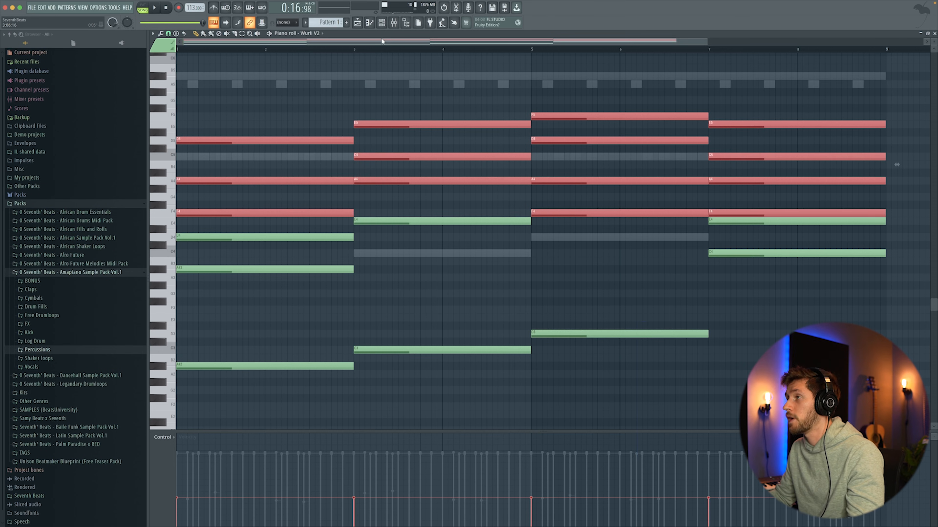
click(381, 22)
click(358, 223)
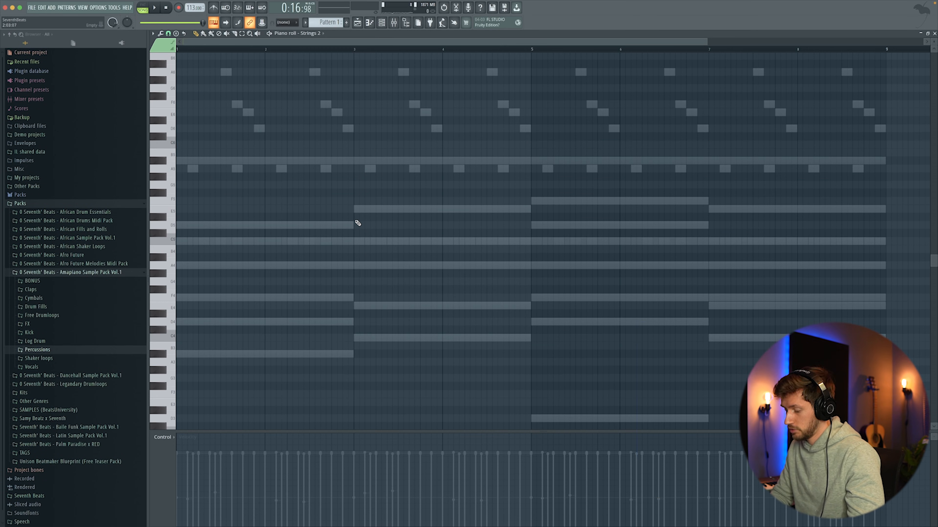
scroll(379, 179, down, 3)
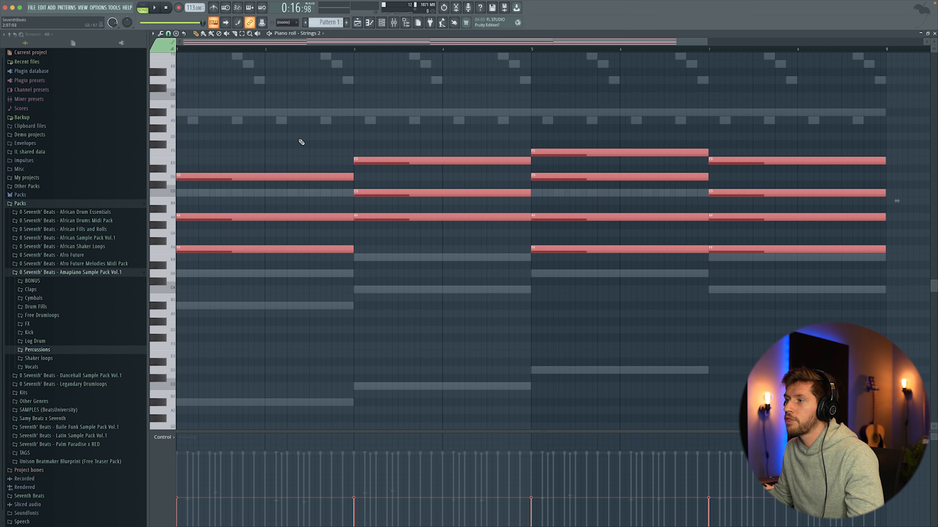
- Delete the F4 notes from the third and fourth string chords, transpose all the string notes up an octave and play back the pattern
key(super+d)
right_click(587, 252)
right_click(723, 245)
key(super+a)
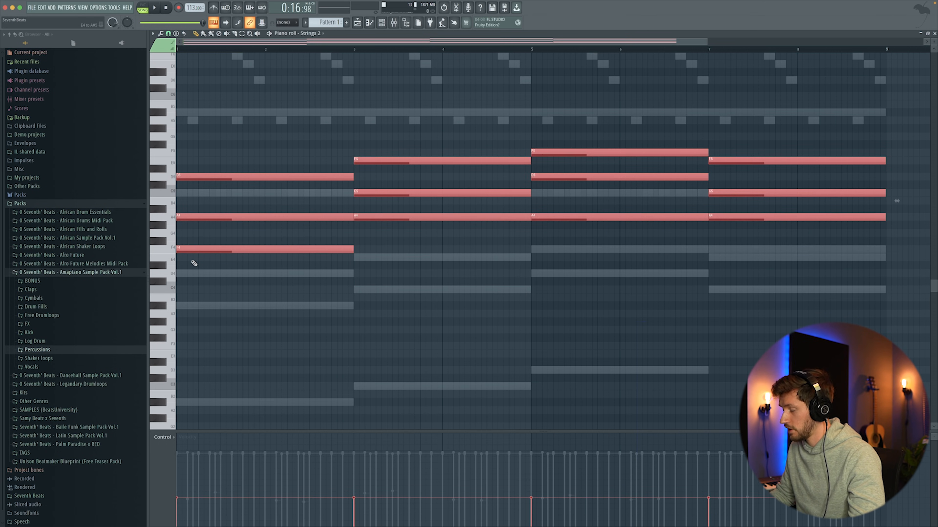
key(super+Up)
key(super+d)
key(space)
- Bring up the channel rack and insert a Fruity DX10 channel
key(F6)
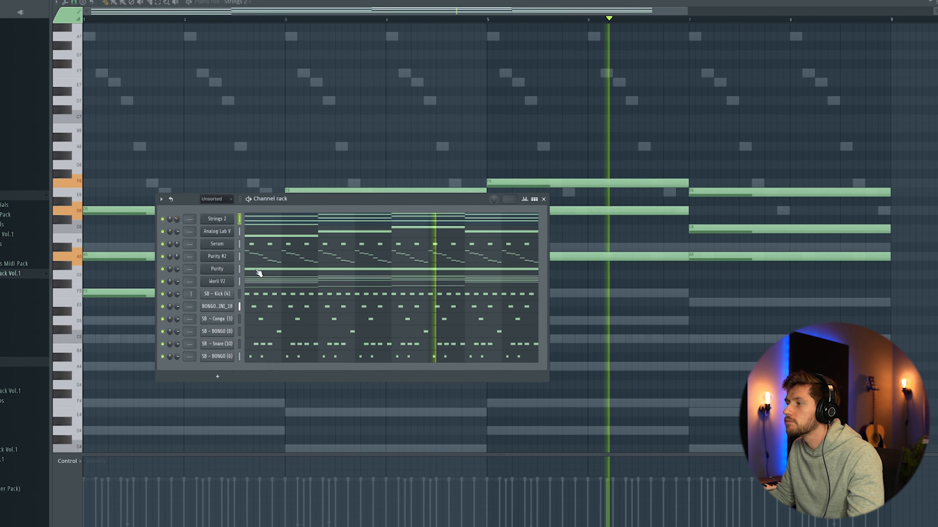
drag(311, 201, 300, 160)
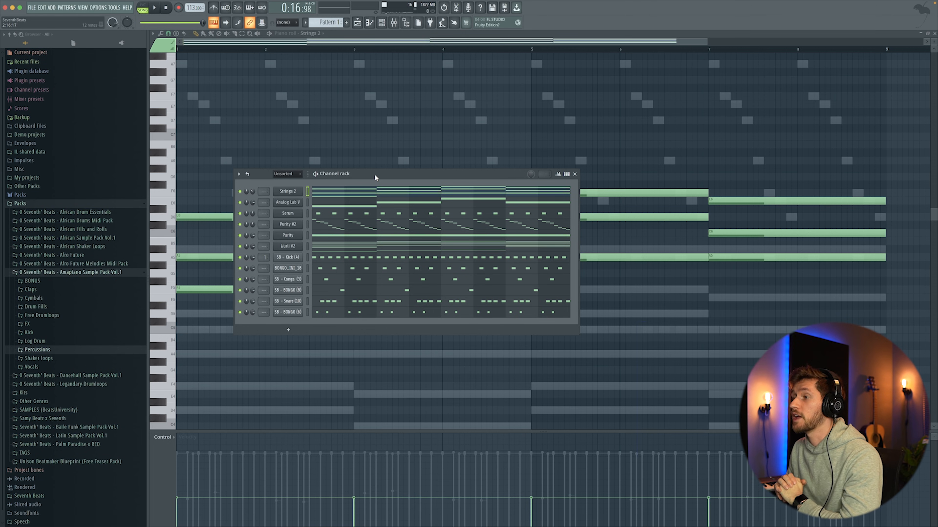
right_click(300, 222)
mouse_move(321, 259)
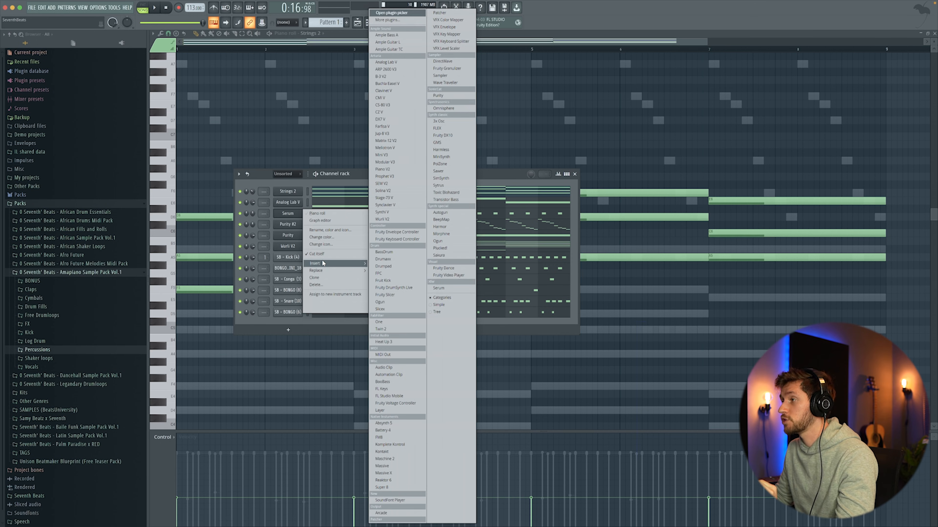
click(445, 135)
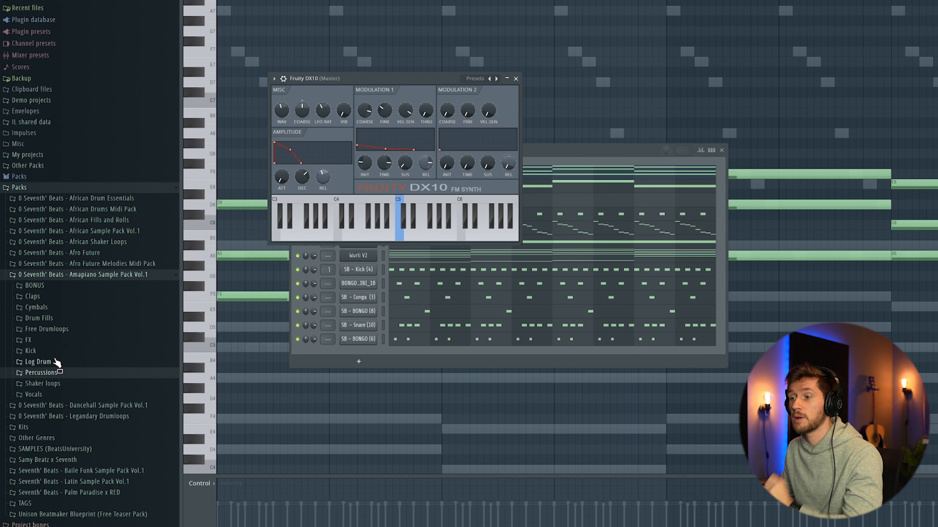
- Load Log Drum Preset (4) from the Amapiano pack's Log Drum Presets DX10 folder into Fruity DX10 and close the plugin window
click(51, 363)
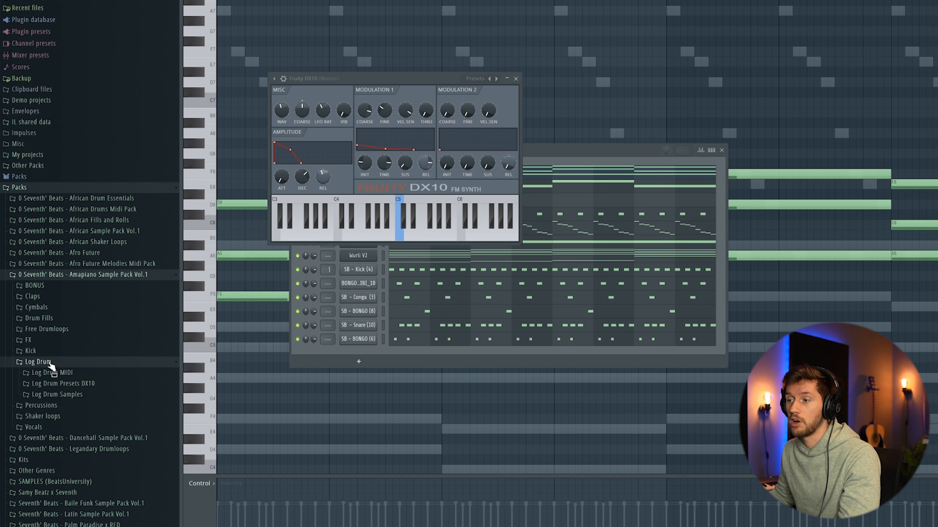
click(65, 384)
scroll(84, 403, down, 3)
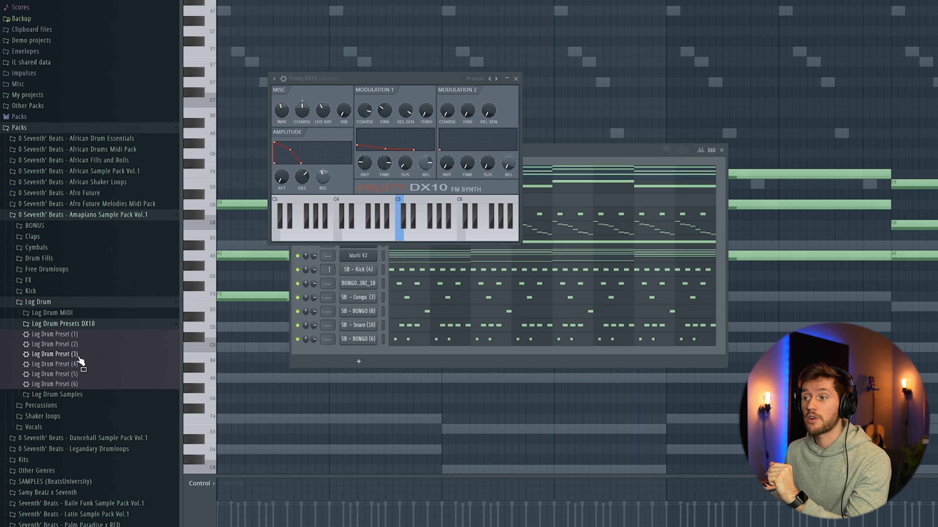
click(75, 323)
click(73, 351)
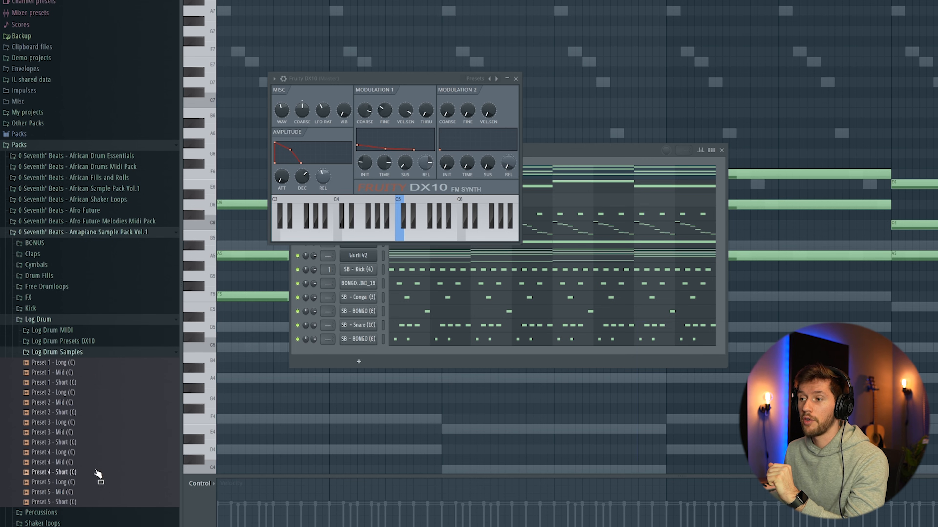
click(92, 354)
click(89, 343)
drag(78, 380, 327, 162)
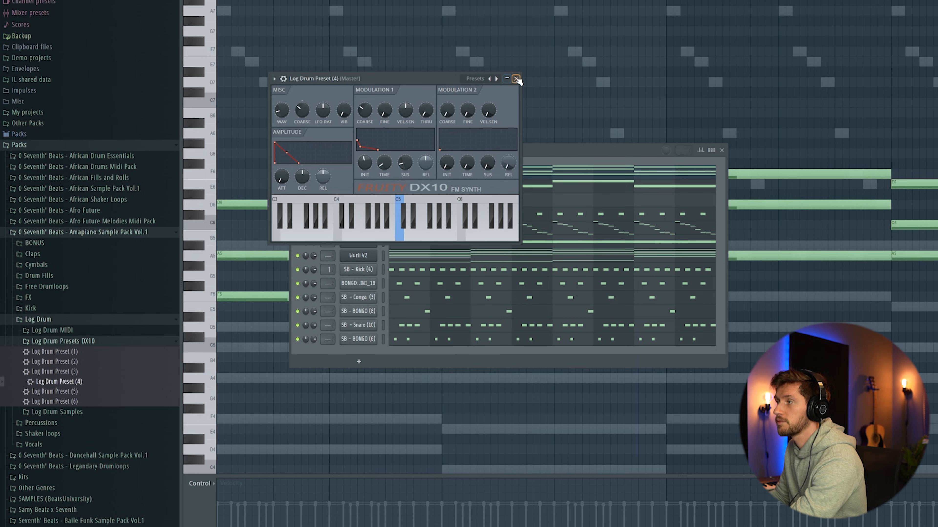
click(516, 79)
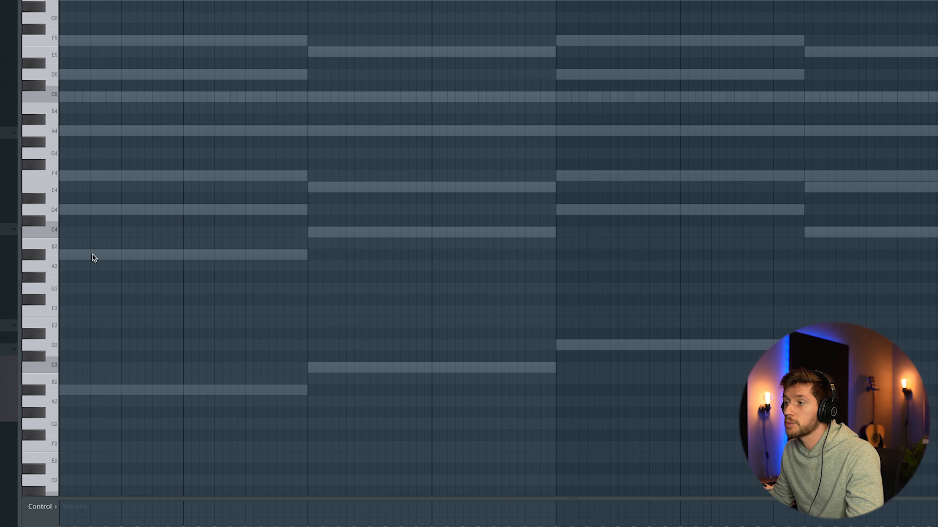
- Enter three syncopated A#3 log drum notes in the first bar, audition them and repeat the group in the second bar
click(94, 255)
click(114, 254)
click(140, 255)
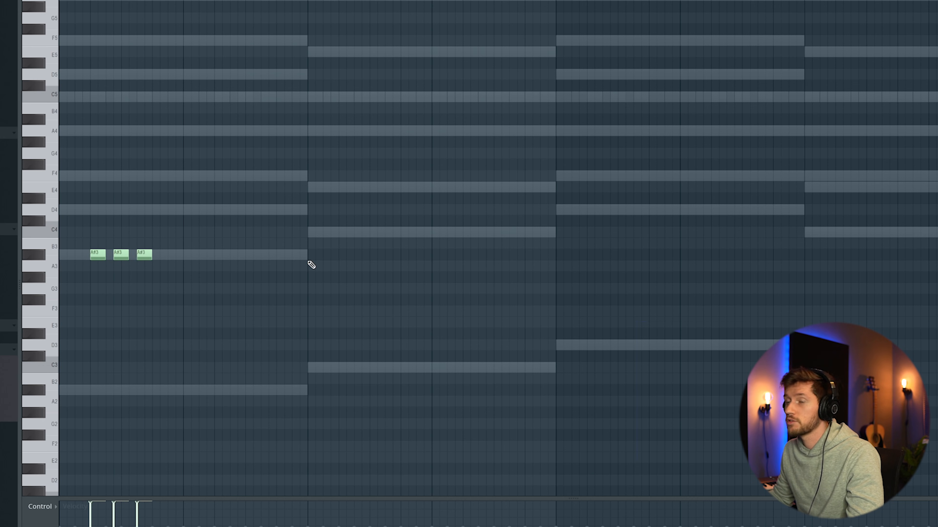
key(space)
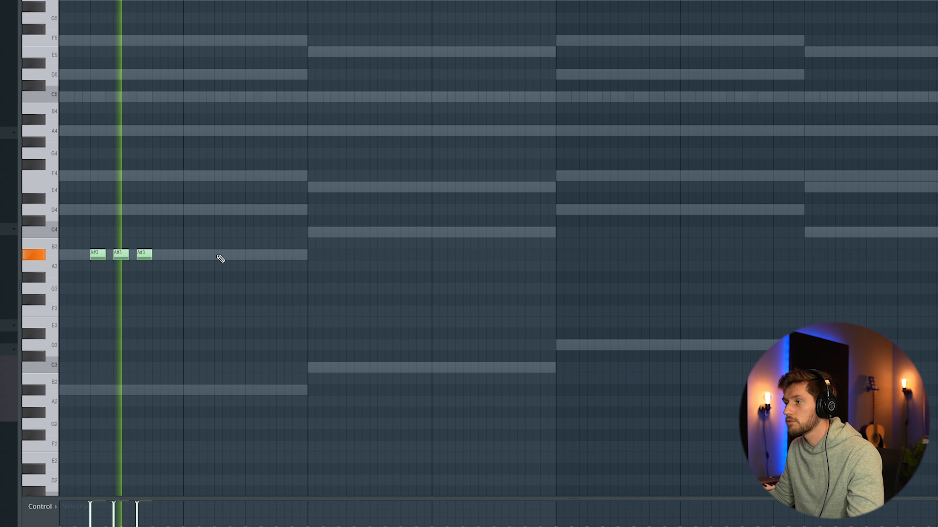
key(space)
click(214, 255)
click(262, 255)
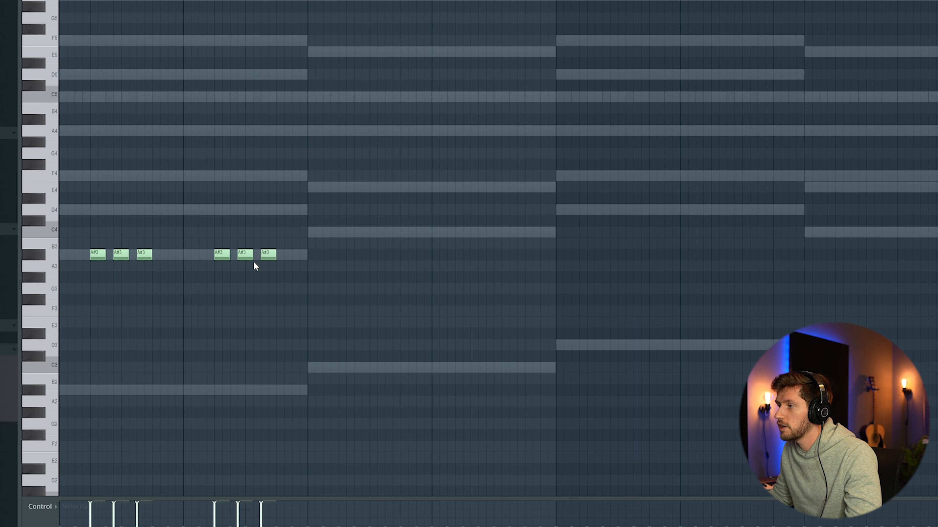
- Add three short A#3 notes at the start of the second bar, raise the middle one to A#4 and audition the phrase
click(201, 255)
drag(213, 255, 205, 255)
click(194, 255)
click(186, 255)
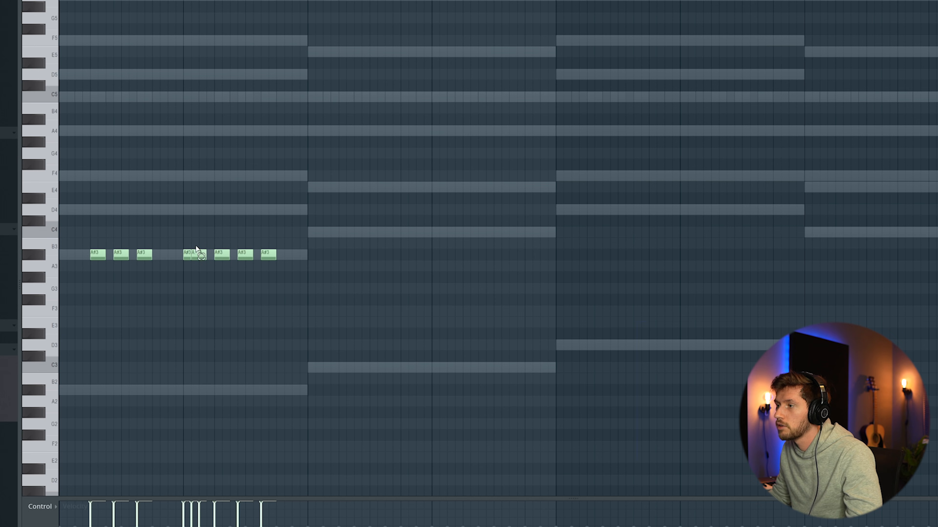
key(ctrl+Up)
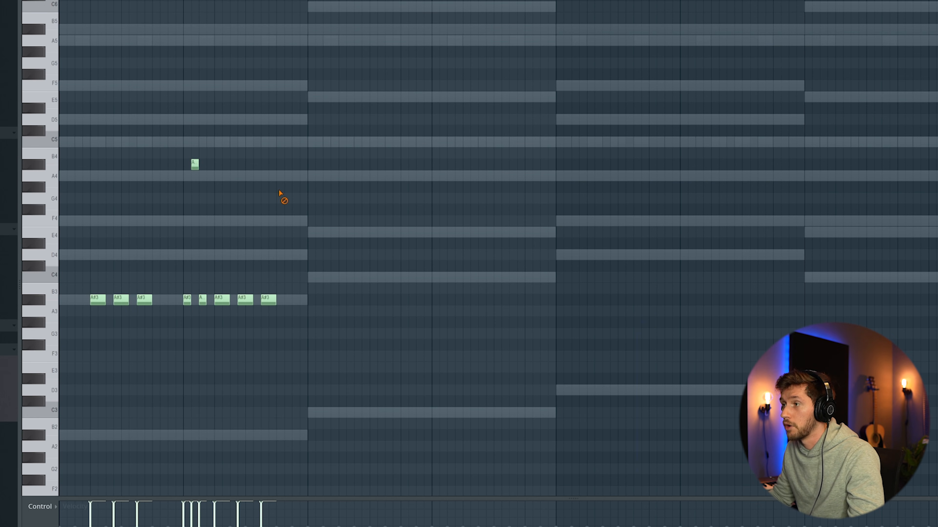
key(space)
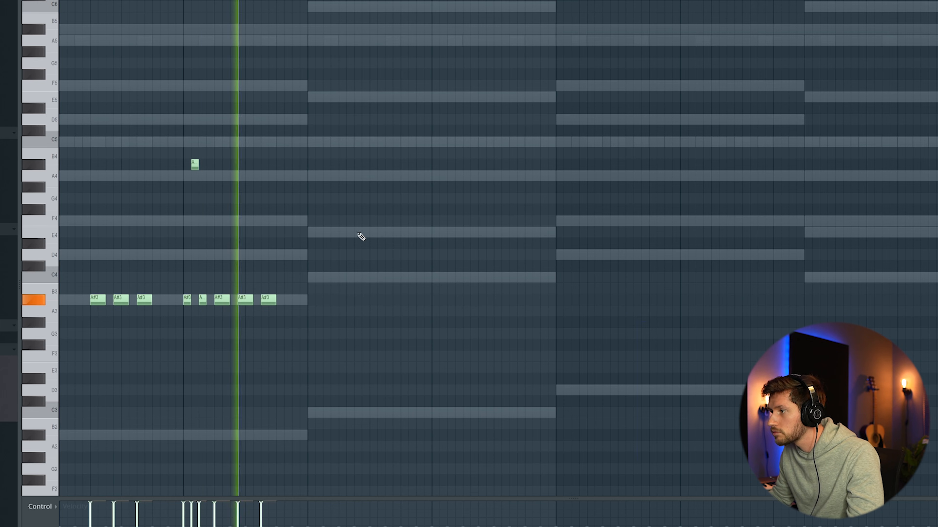
key(space)
- Add an A#3 note and a short A#2 note near the end of the second bar and audition the phrase
scroll(289, 266, down, 1)
click(290, 263)
click(280, 400)
key(space)
scroll(356, 336, down, 3)
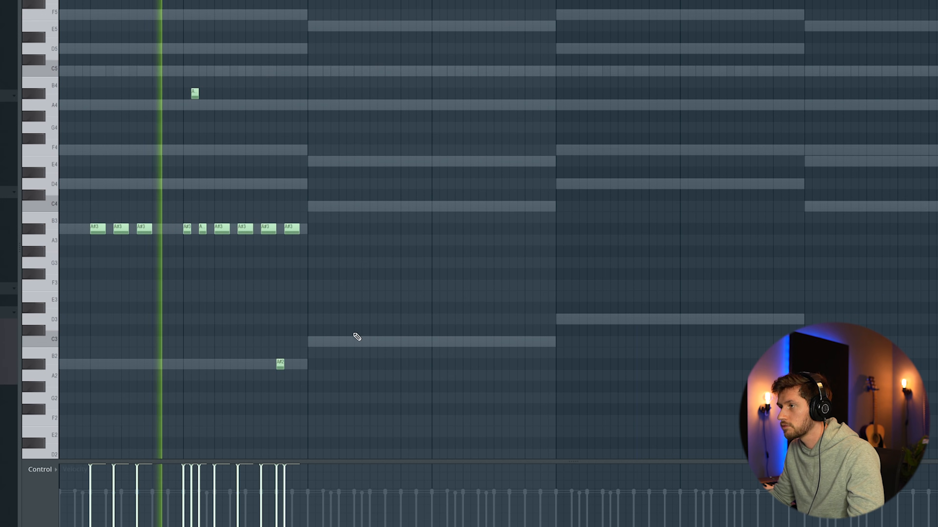
scroll(372, 307, up, 1)
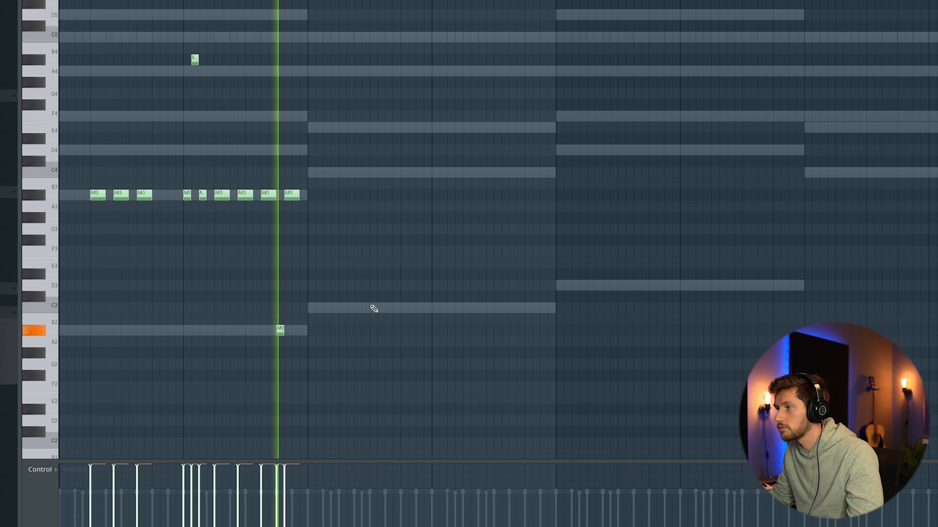
key(space)
- Duplicate the two-bar log drum phrase into bars three and four and transpose the copy so its main notes are C4
key(ctrl+b)
drag(306, 193, 347, 164)
click(365, 112)
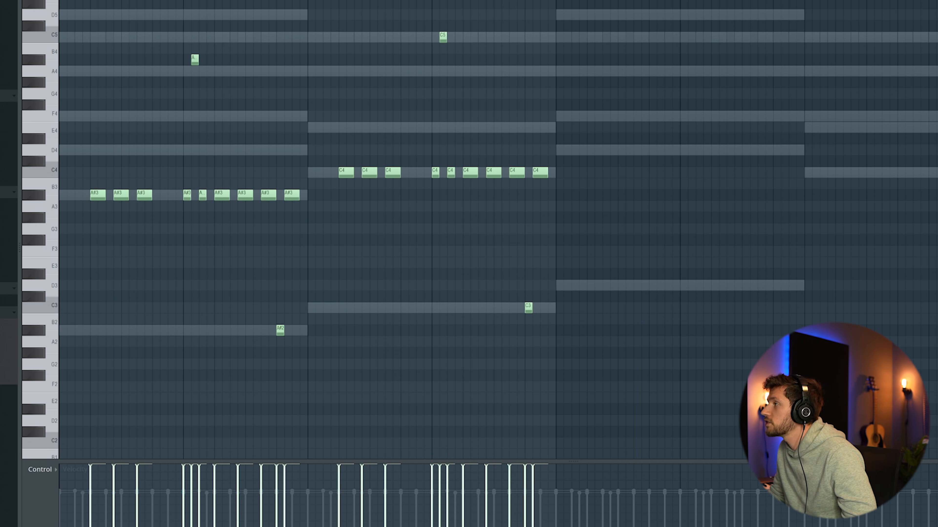
scroll(499, 229, up, 2)
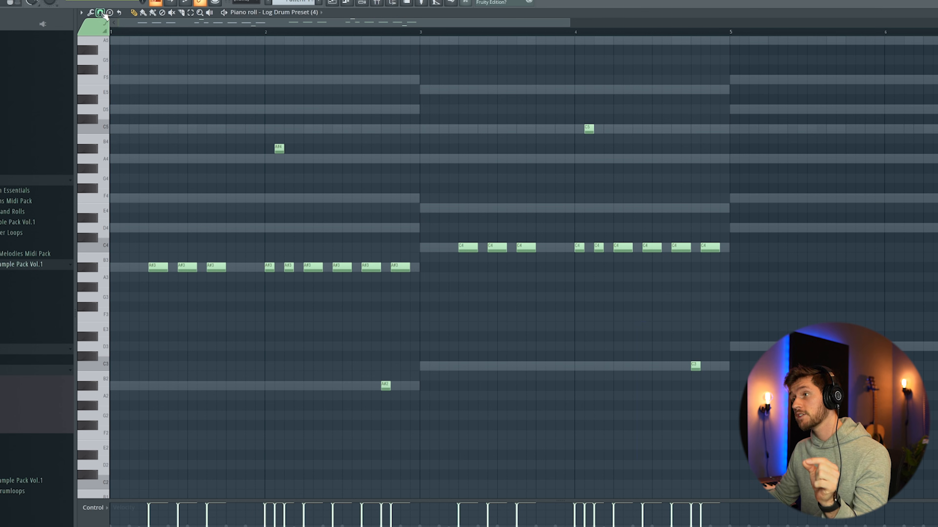
- Set snapping to 1/2 step, add a roll of four short C4 notes leading into bar three's first note with rising velocities, and audition it
click(100, 12)
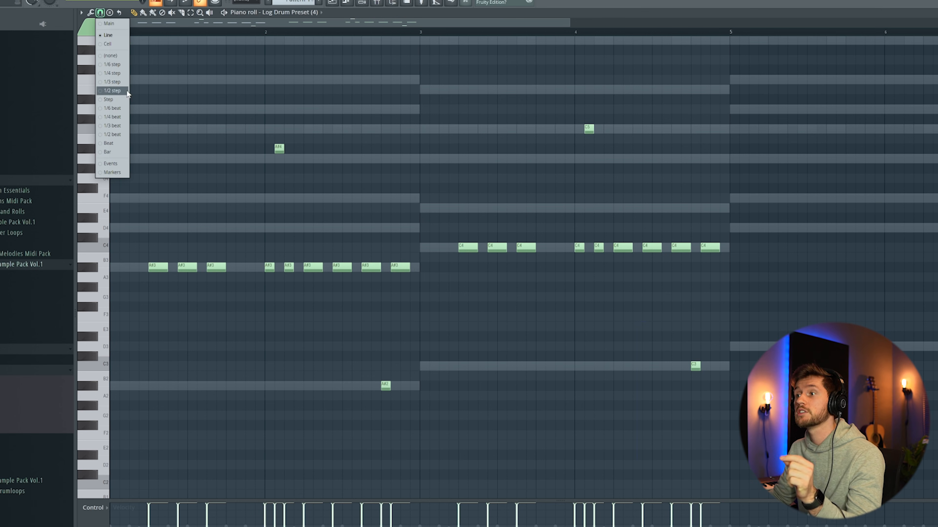
click(111, 92)
click(440, 251)
drag(444, 251, 441, 251)
mouse_move(449, 242)
mouse_down()
mouse_move(443, 253)
mouse_move(454, 241)
mouse_move(454, 251)
mouse_up()
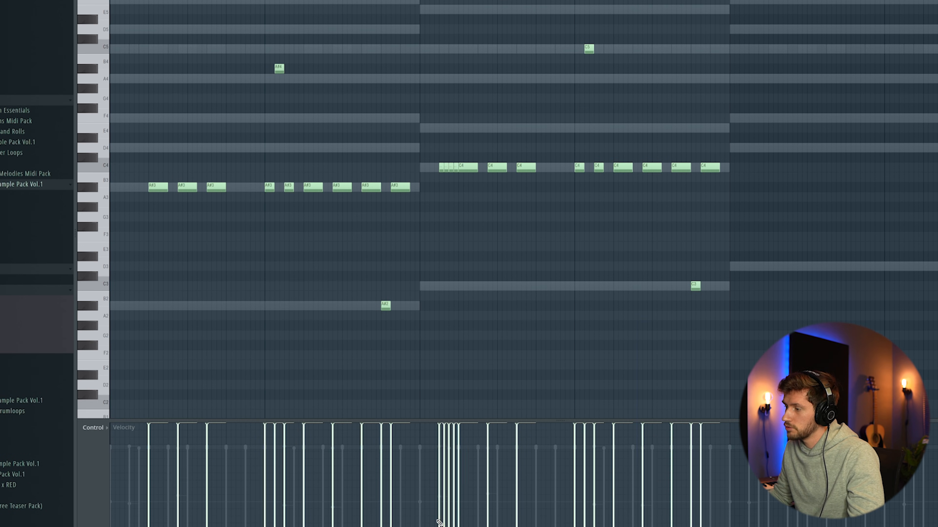
mouse_move(439, 522)
mouse_down()
mouse_move(439, 494)
mouse_move(445, 510)
mouse_up()
key(space)
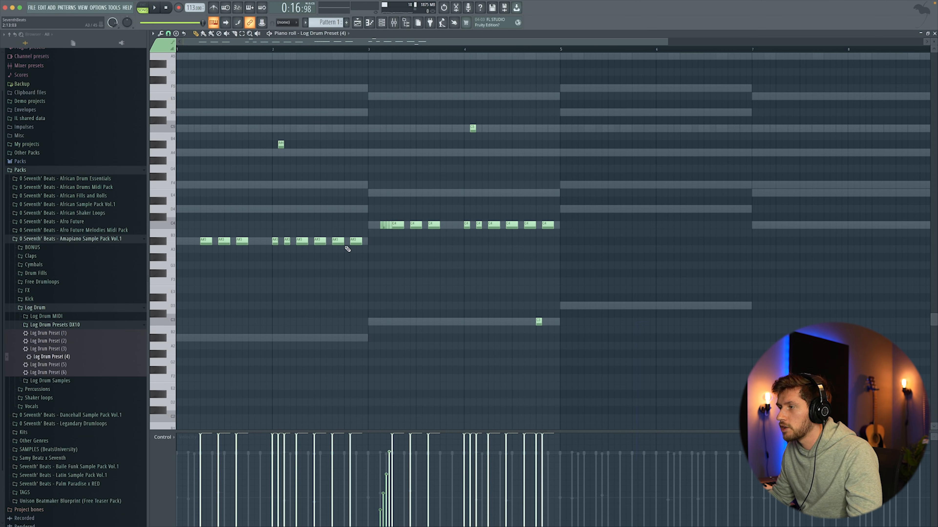
- Drop a late bar-two log drum note to A#2, shift three bar-four notes to C5, C3 and C5, and audition the phrase
key(ctrl+Down)
click(494, 232)
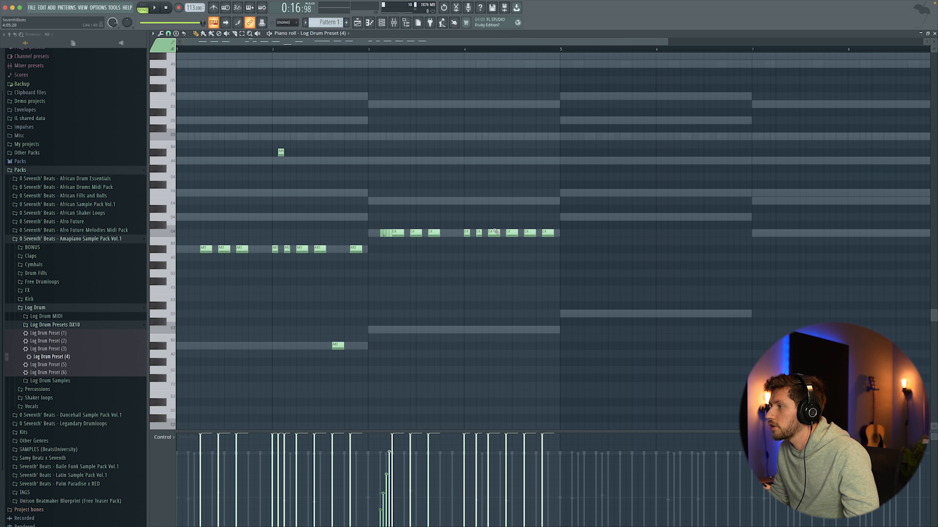
key(ctrl+Up)
click(529, 233)
key(ctrl+Down)
click(550, 233)
key(ctrl+Up)
click(623, 171)
key(space)
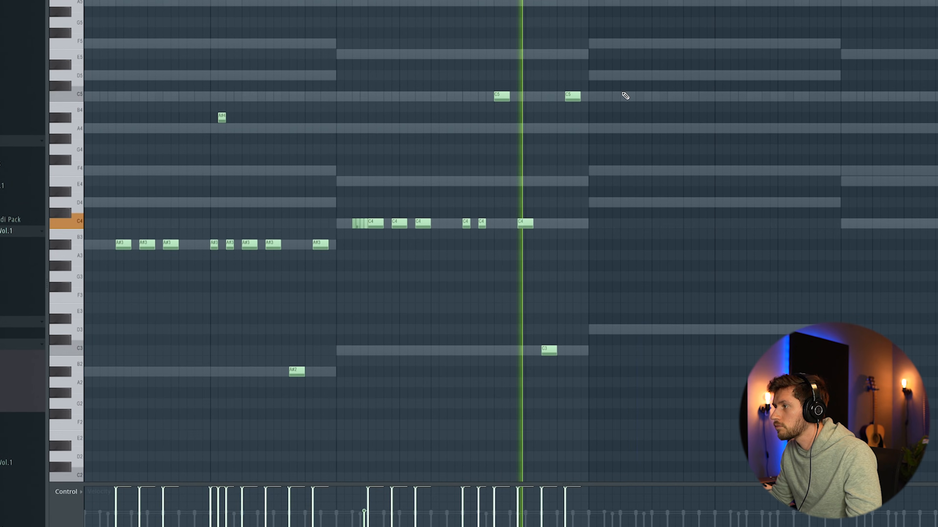
- Duplicate the four-bar log drum phrase into bars five to eight, transpose bars five and six to D4, keep C4 for seven and eight, and audition
drag(165, 79, 224, 350)
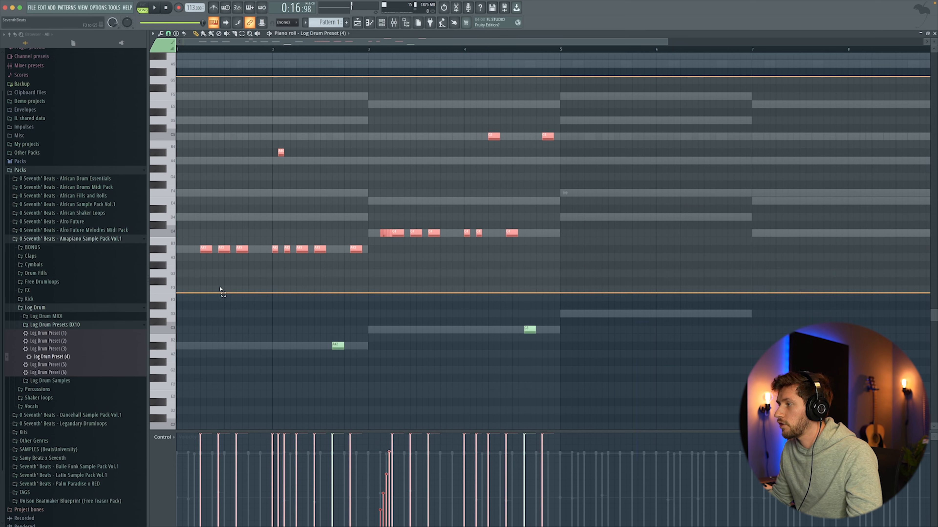
key(ctrl+b)
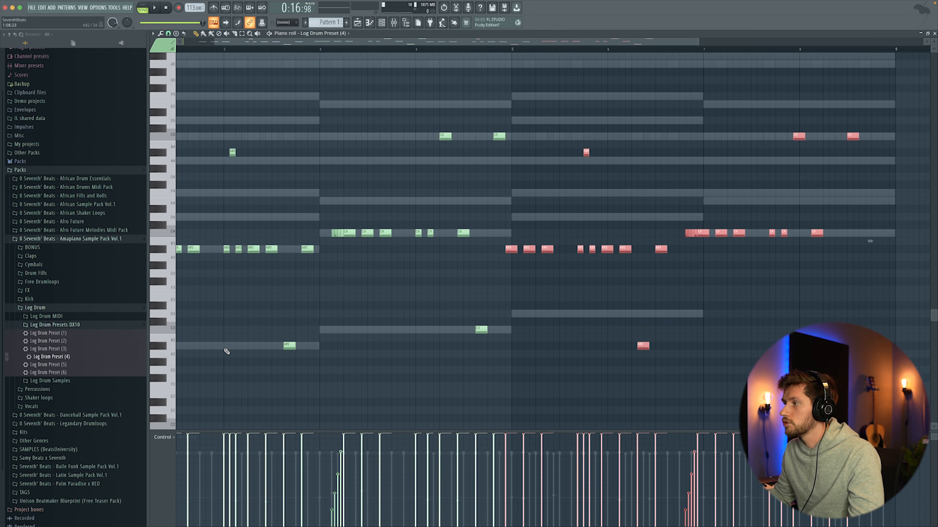
drag(513, 247, 538, 219)
mouse_move(718, 93)
mouse_down()
mouse_move(722, 113)
mouse_move(919, 328)
mouse_up()
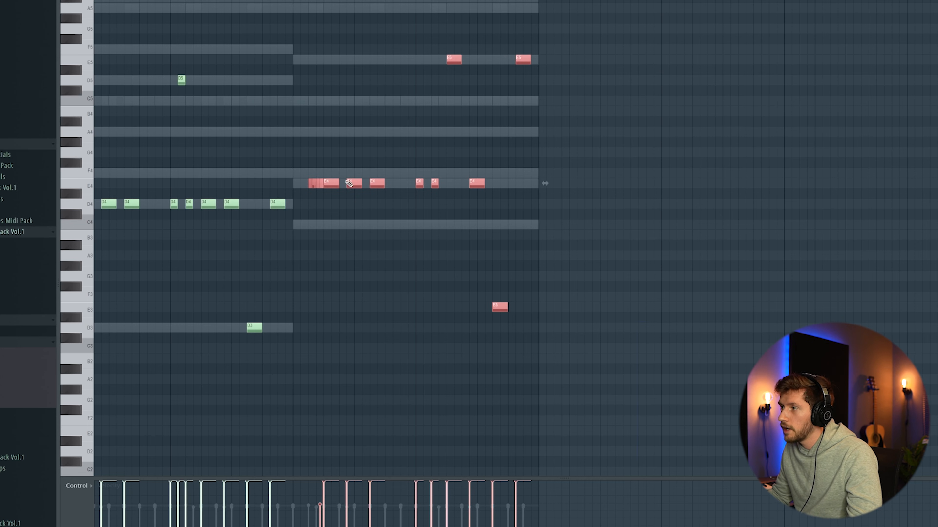
drag(334, 184, 332, 228)
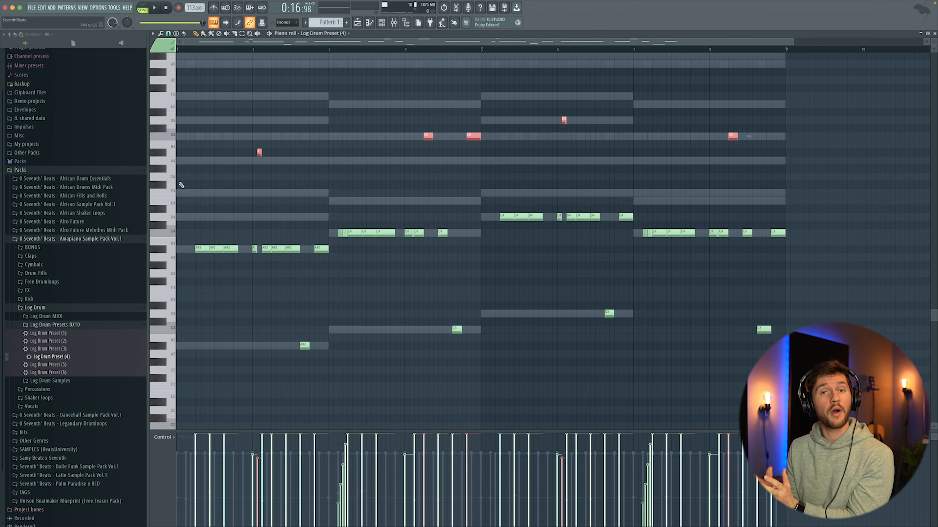
right_click(229, 180)
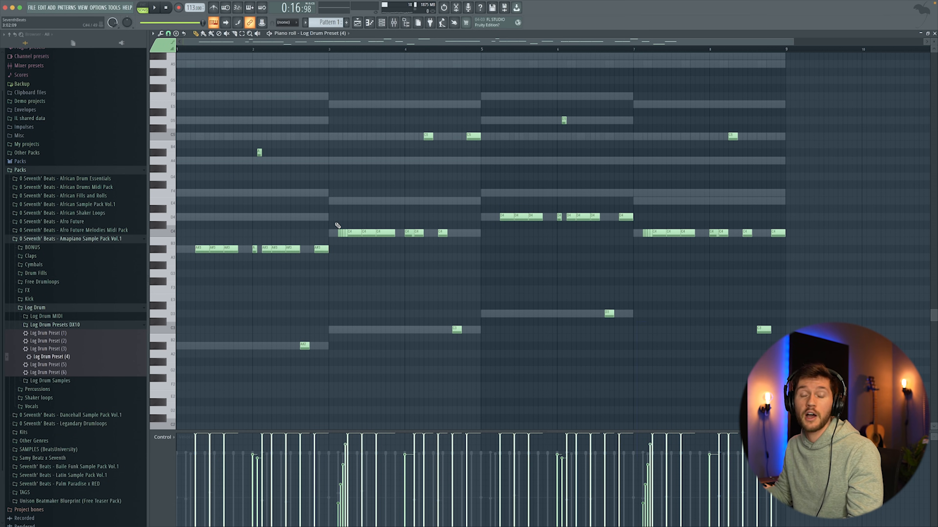
key(space)
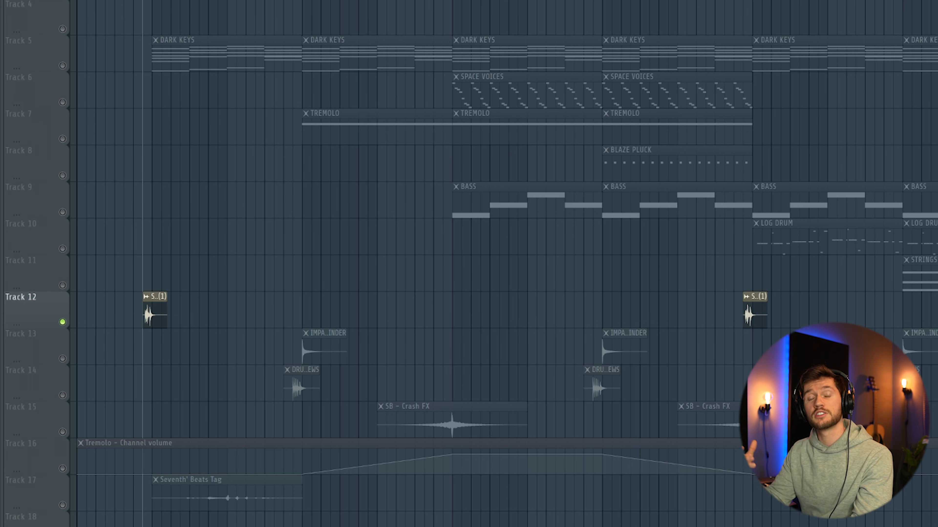
- Audition the transition effects on tracks 12 to 15 in isolation, including the impact, drum roll and Crash FX clips
key(space)
key(space)
click(63, 358)
click(62, 395)
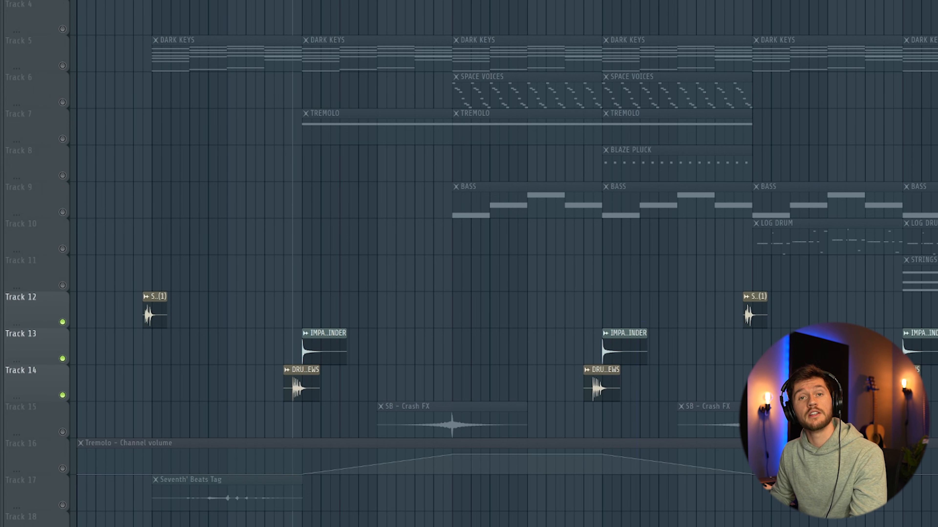
key(space)
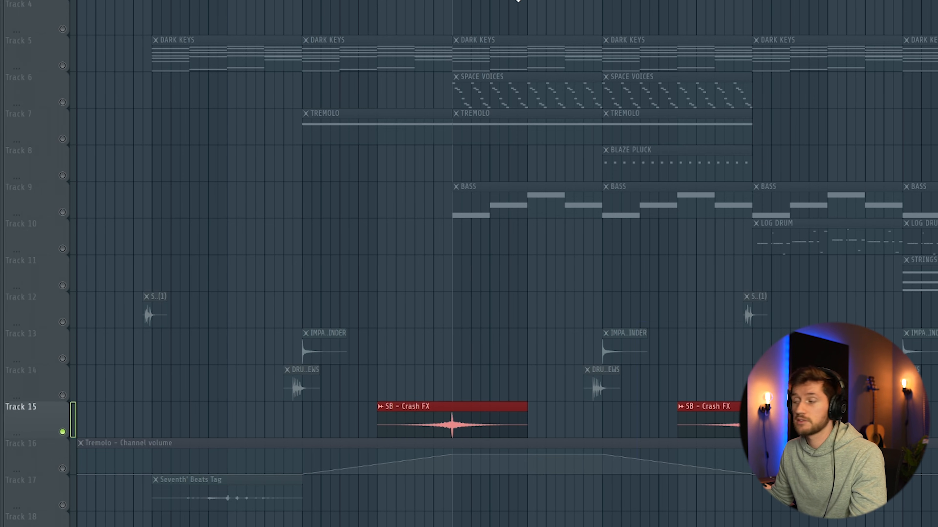
key(space)
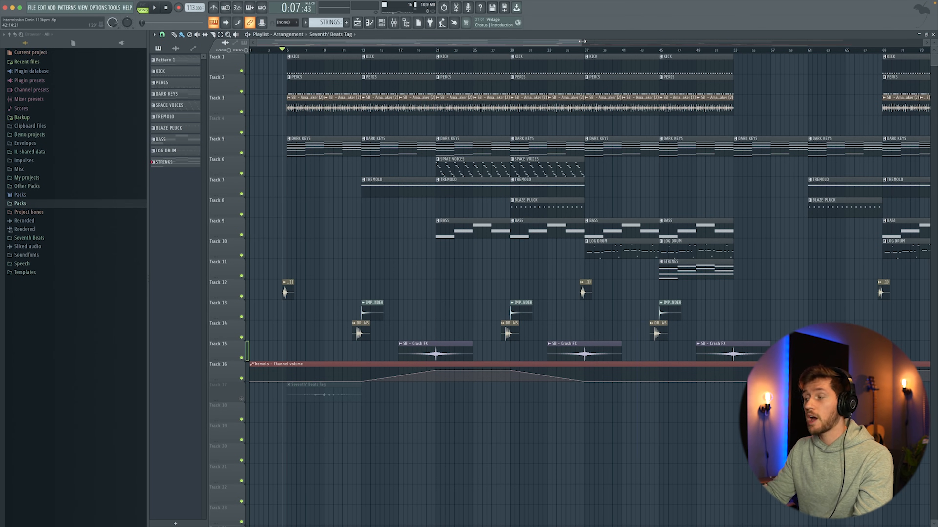
- Play the full arrangement and inspect the Fruity Reeverb 2 settings on the SB - Conga (3) mixer track
key(space)
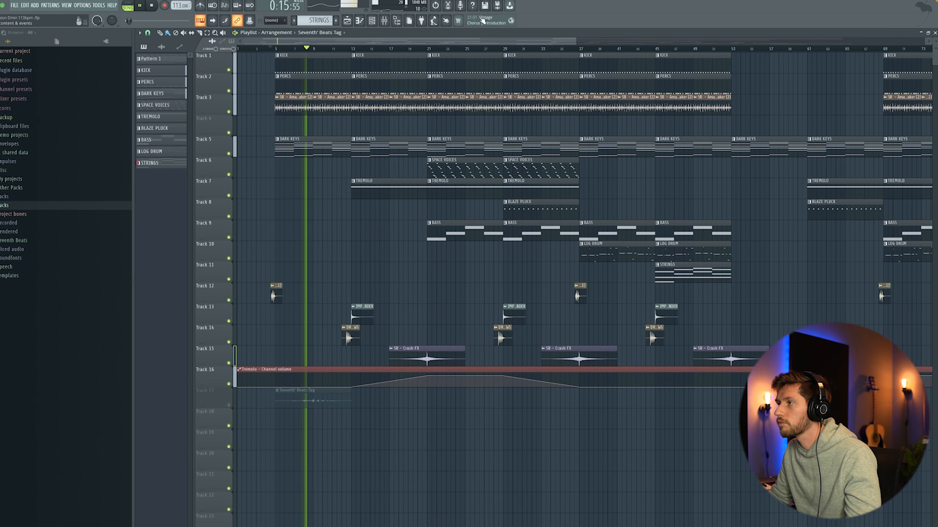
click(385, 21)
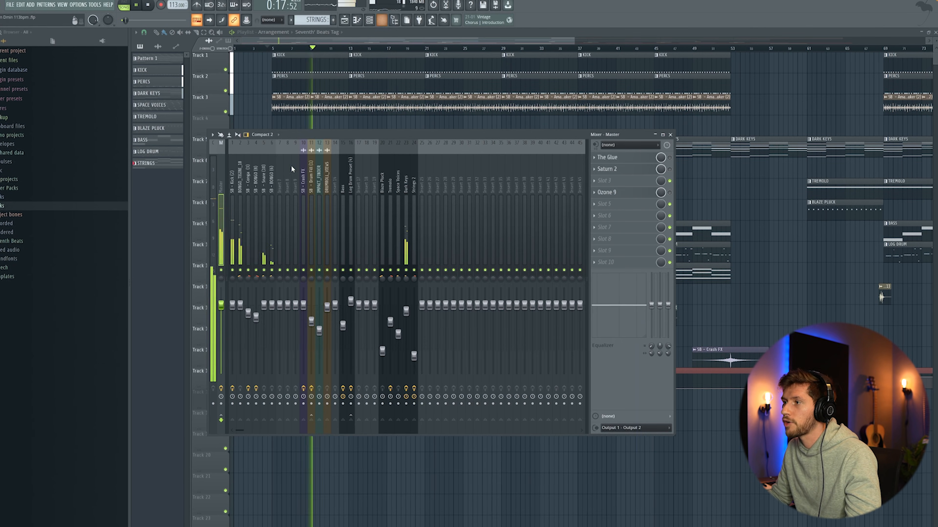
click(242, 178)
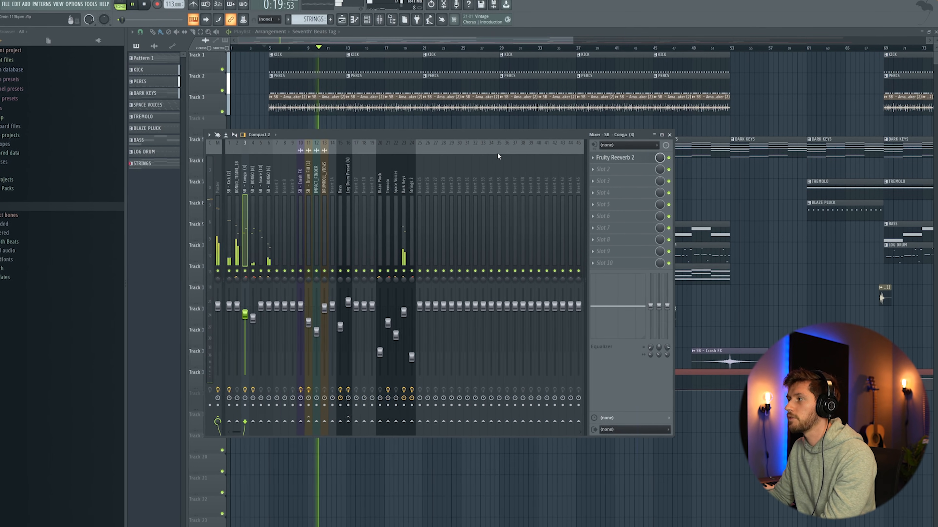
click(619, 160)
drag(240, 54, 296, 103)
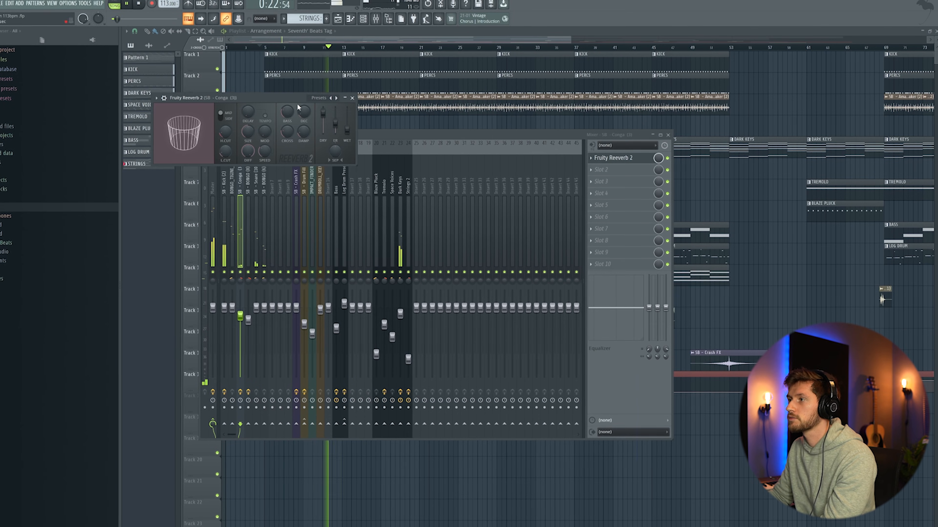
click(351, 98)
- Inspect the Fruity Delay 2 settings on the SB - BONGO (8) mixer track and close the mixer
click(247, 190)
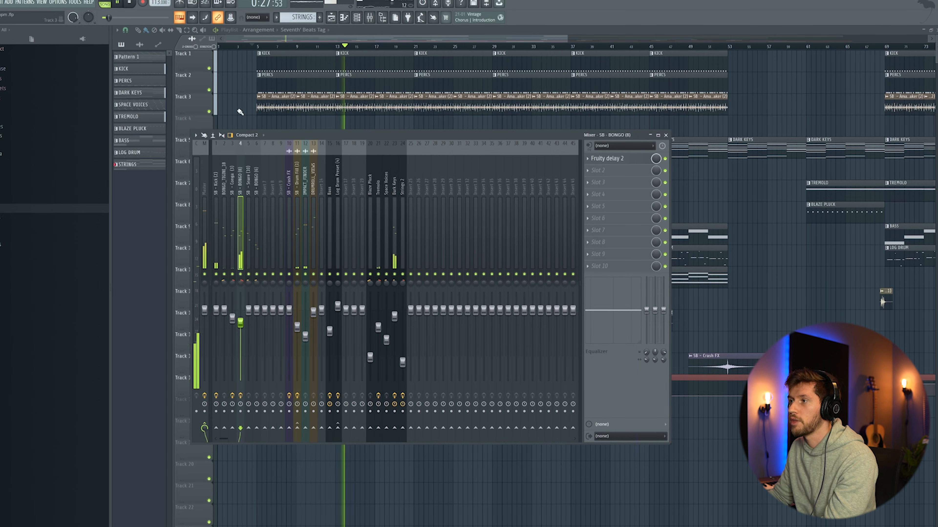
click(627, 163)
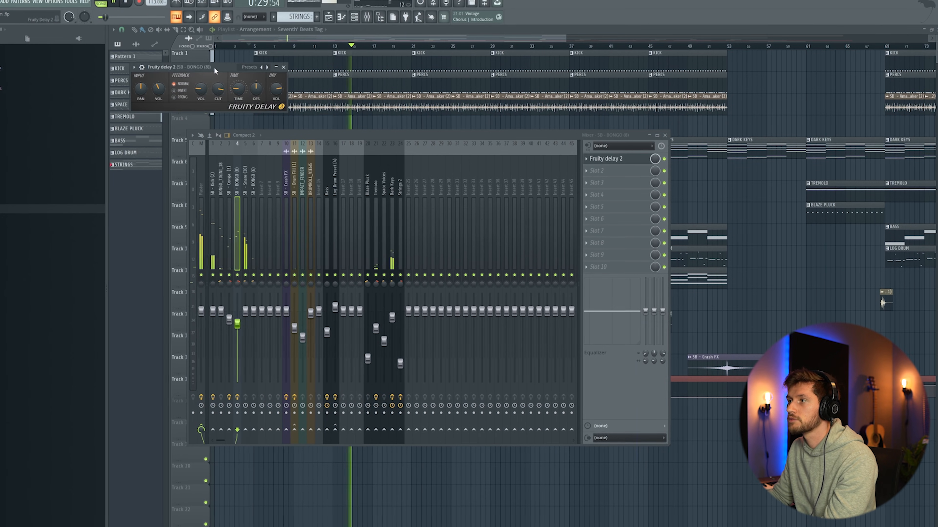
drag(213, 67, 237, 106)
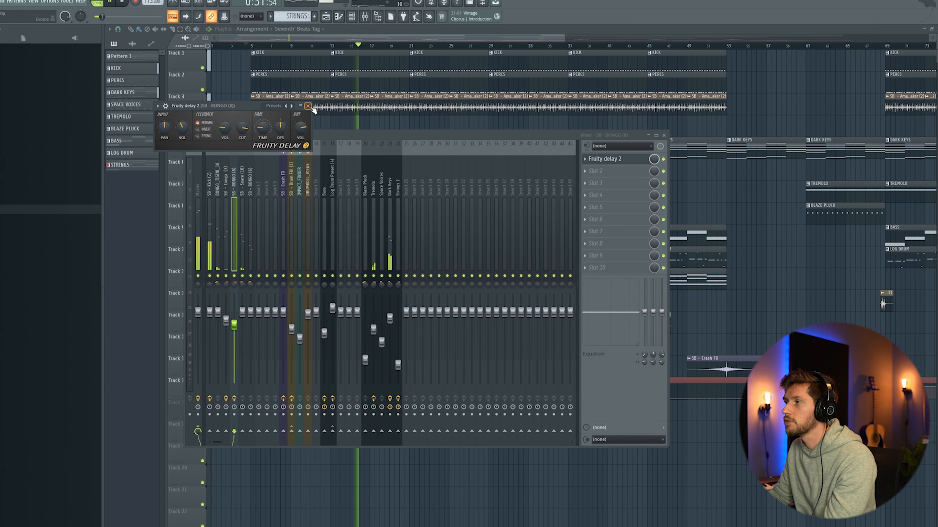
click(309, 107)
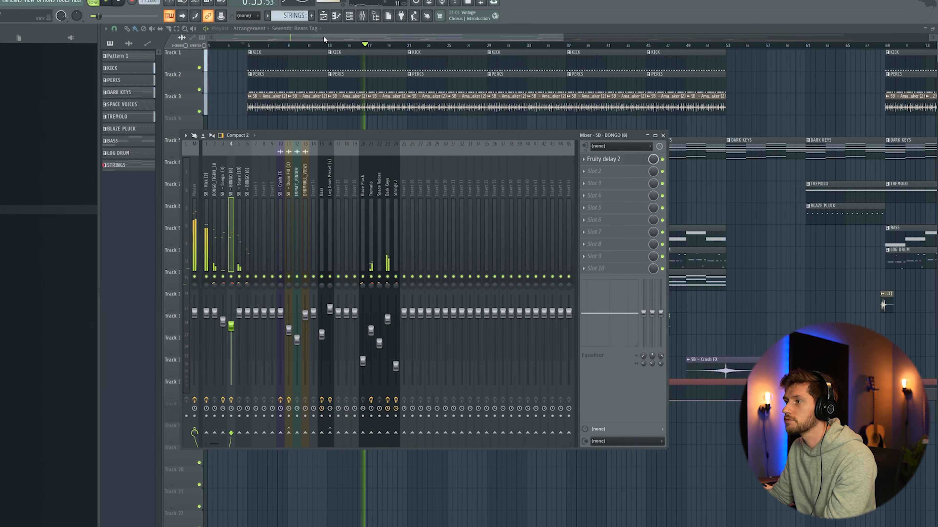
key(F9)
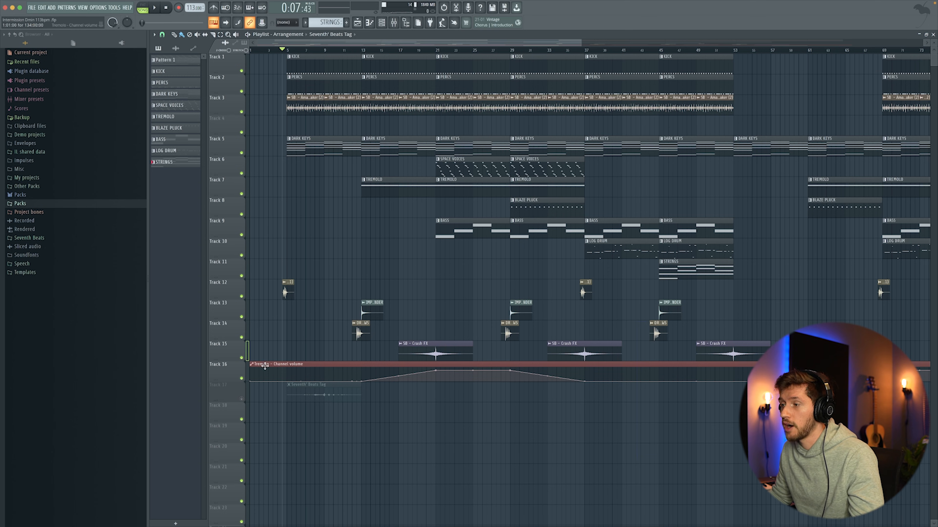
- Create a second automation clip for the Tremolo channel's volume, try a point on its curve and remove the clip from the playlist
click(381, 23)
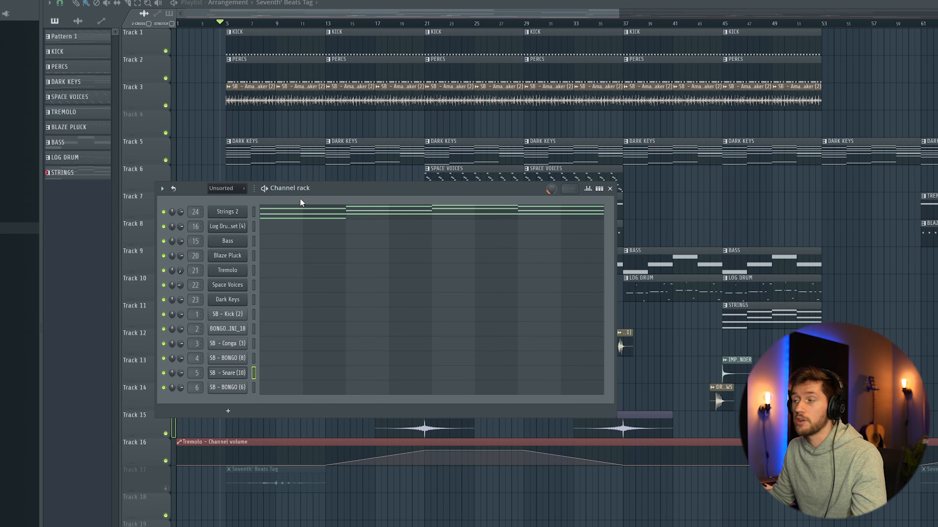
right_click(181, 271)
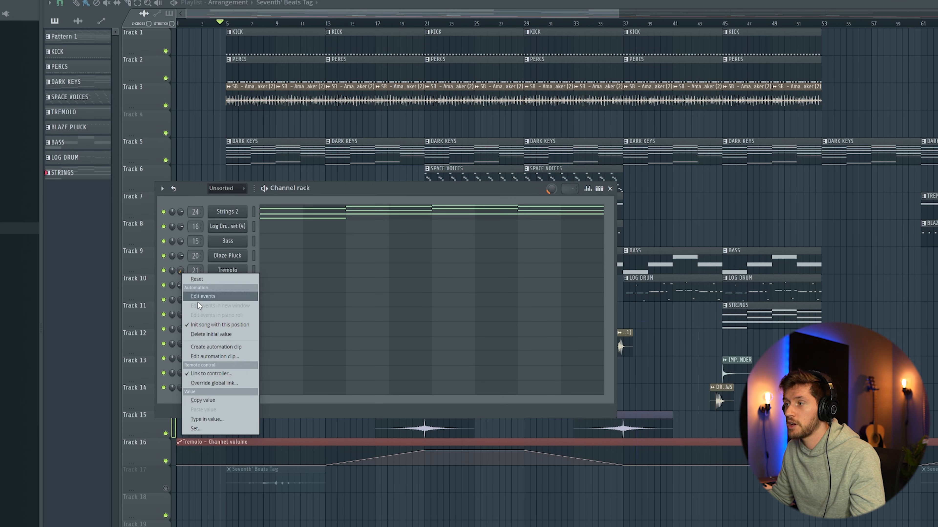
click(222, 347)
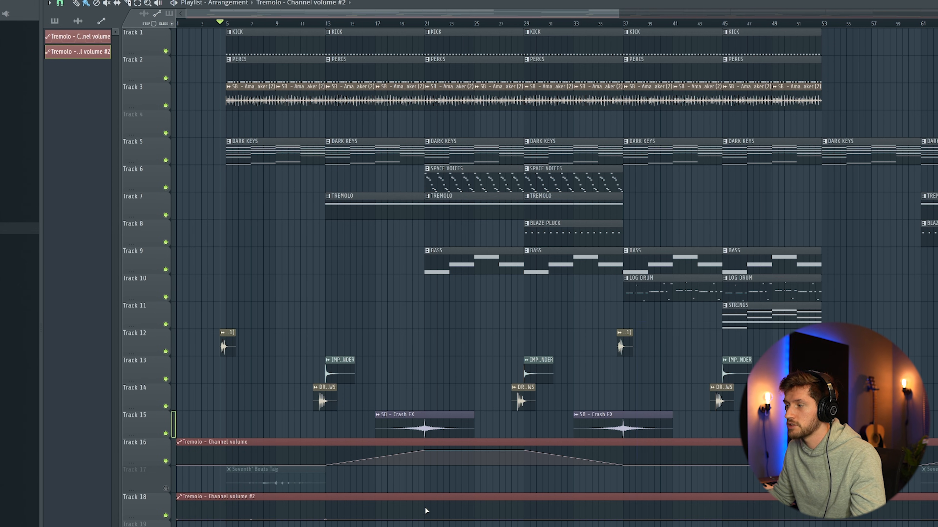
drag(426, 511, 427, 508)
right_click(412, 510)
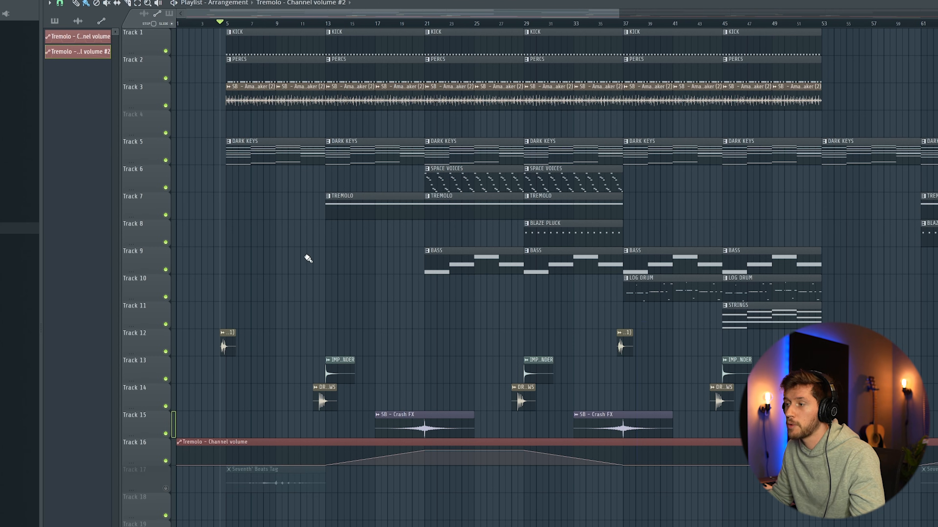